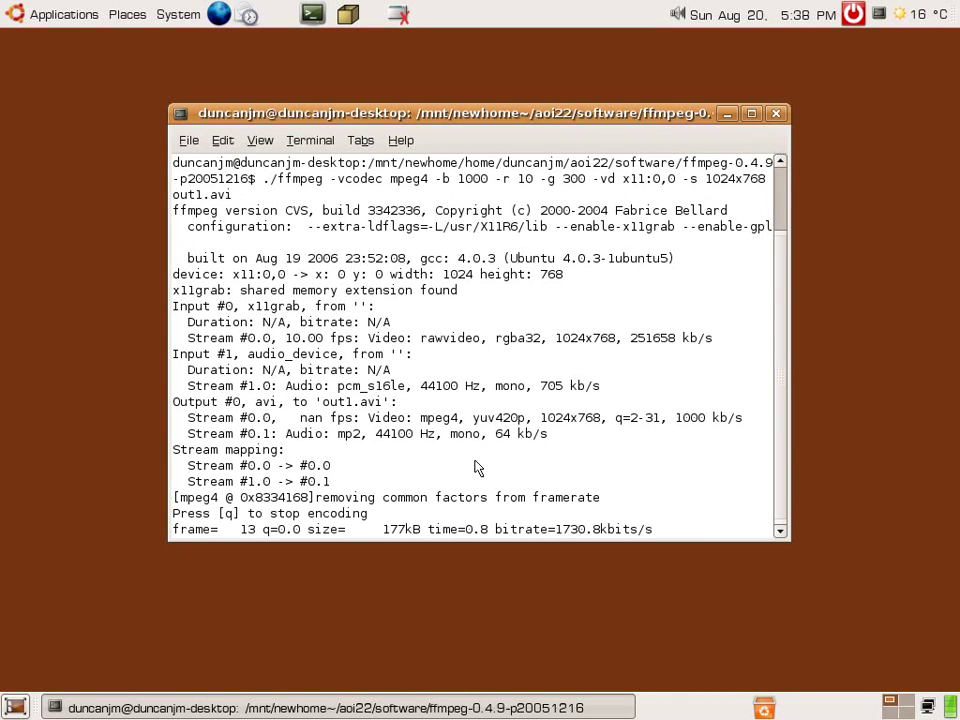
Close the terminal and launch Inkscape Vector Illustrator from Applications > Graphics.
{"action": "left_click", "coordinate": [906, 706]}
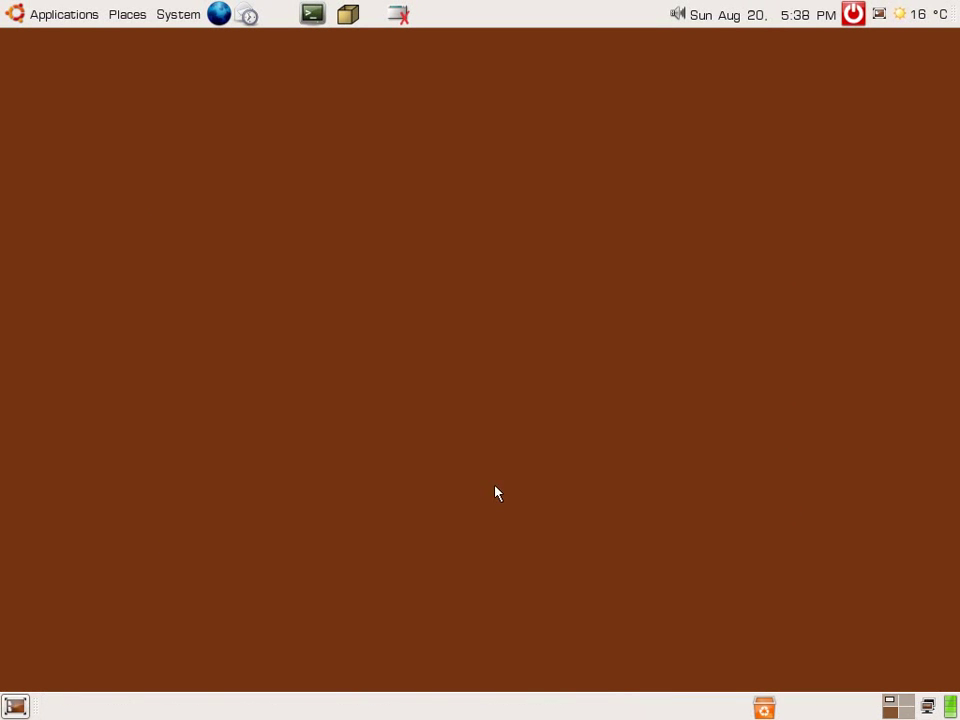
{"action": "left_click", "coordinate": [52, 18]}
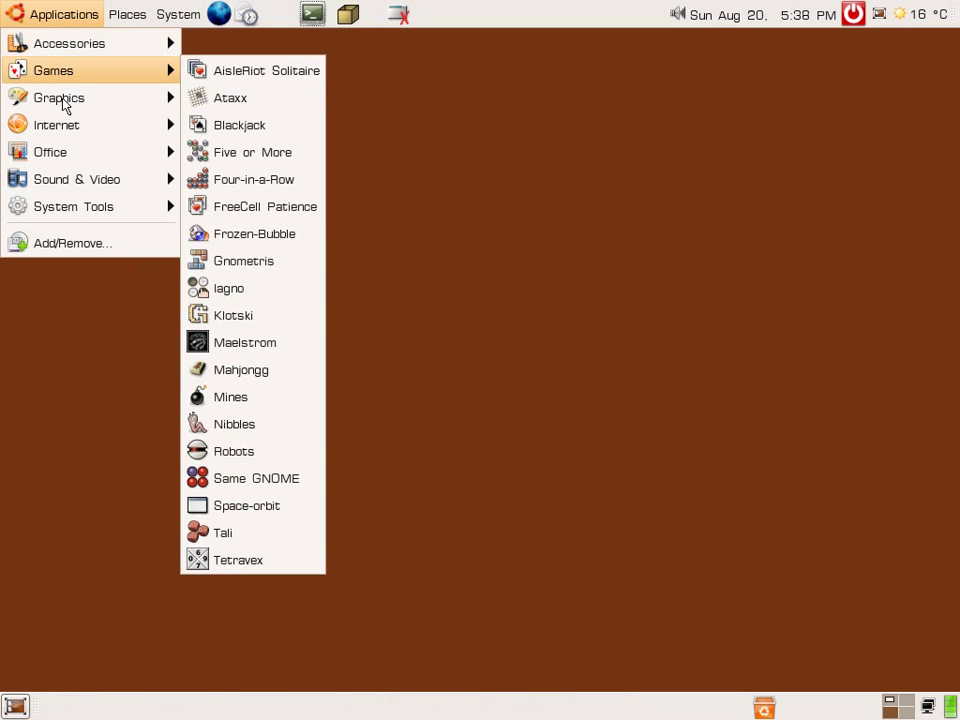
{"action": "mouse_move", "coordinate": [61, 104]}
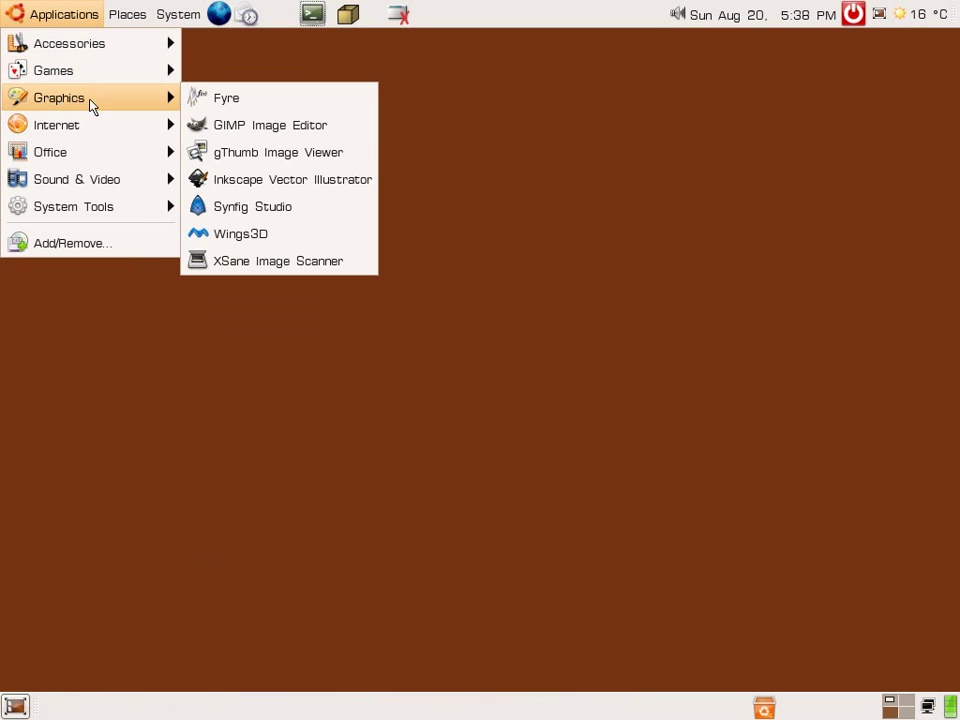
{"action": "left_click", "coordinate": [278, 182]}
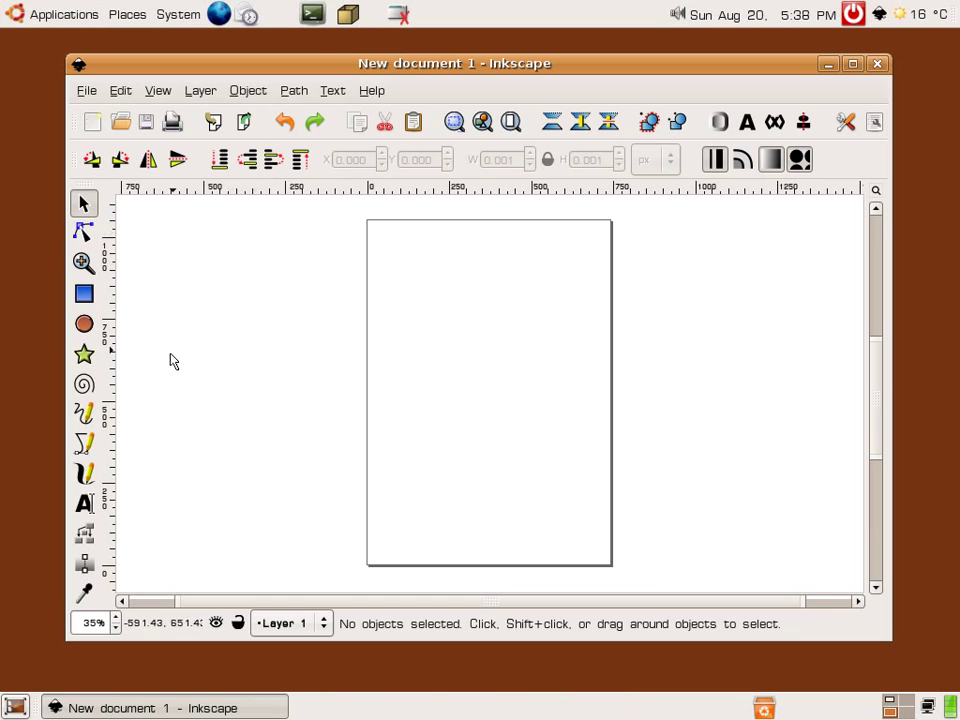
Draw a closed three-corner triangle with the Bezier pen and select its nodes for editing.
{"action": "left_click", "coordinate": [84, 443]}
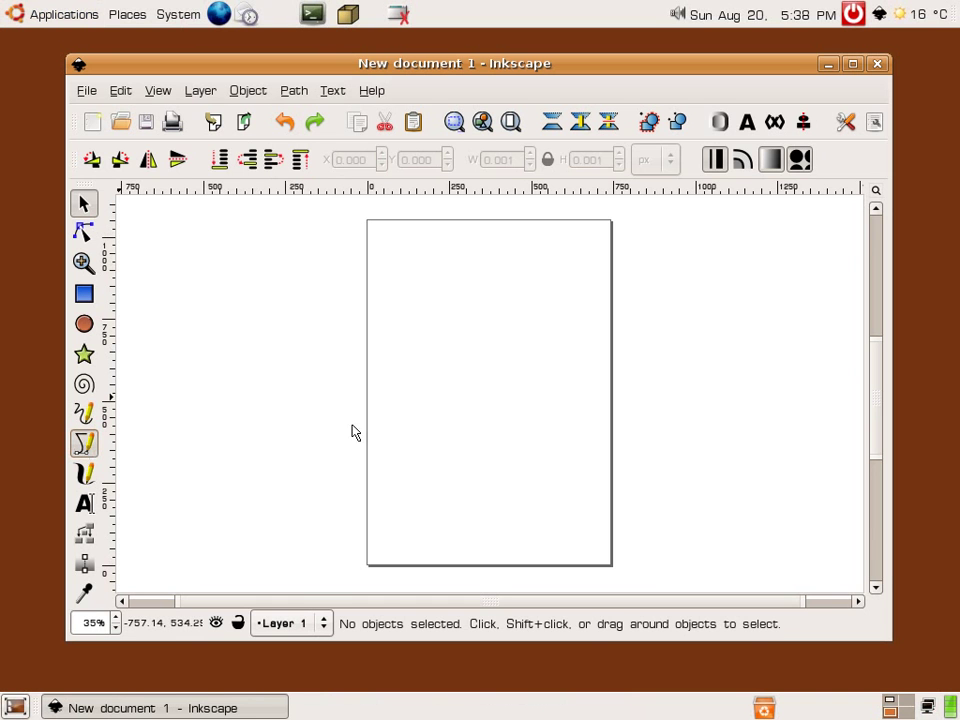
{"action": "left_click", "coordinate": [427, 418]}
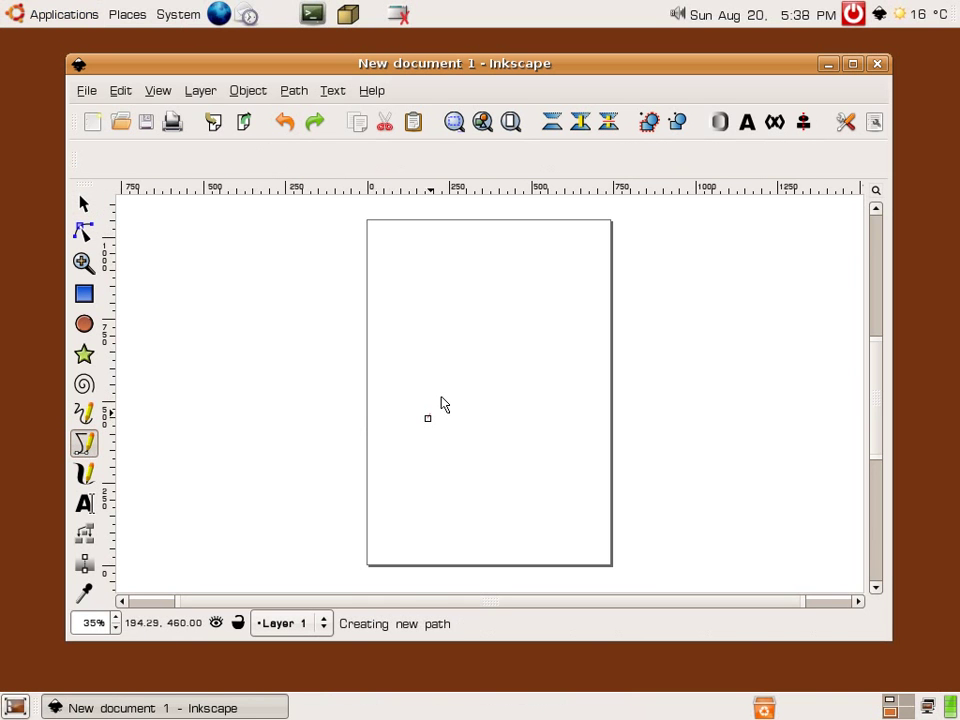
{"action": "left_click", "coordinate": [477, 325]}
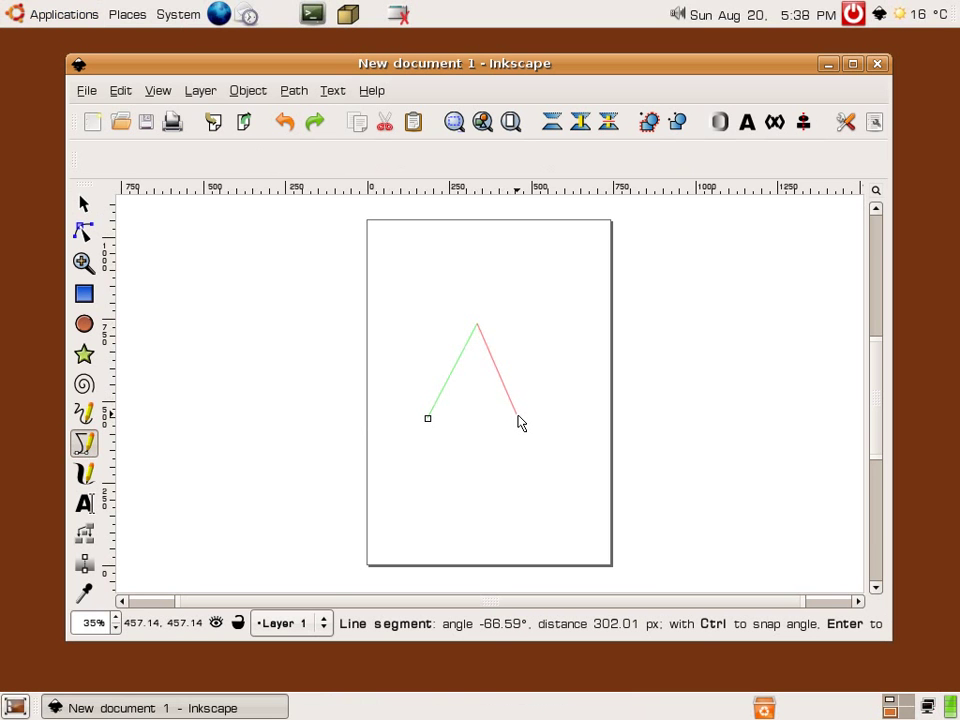
{"action": "left_click", "coordinate": [517, 416]}
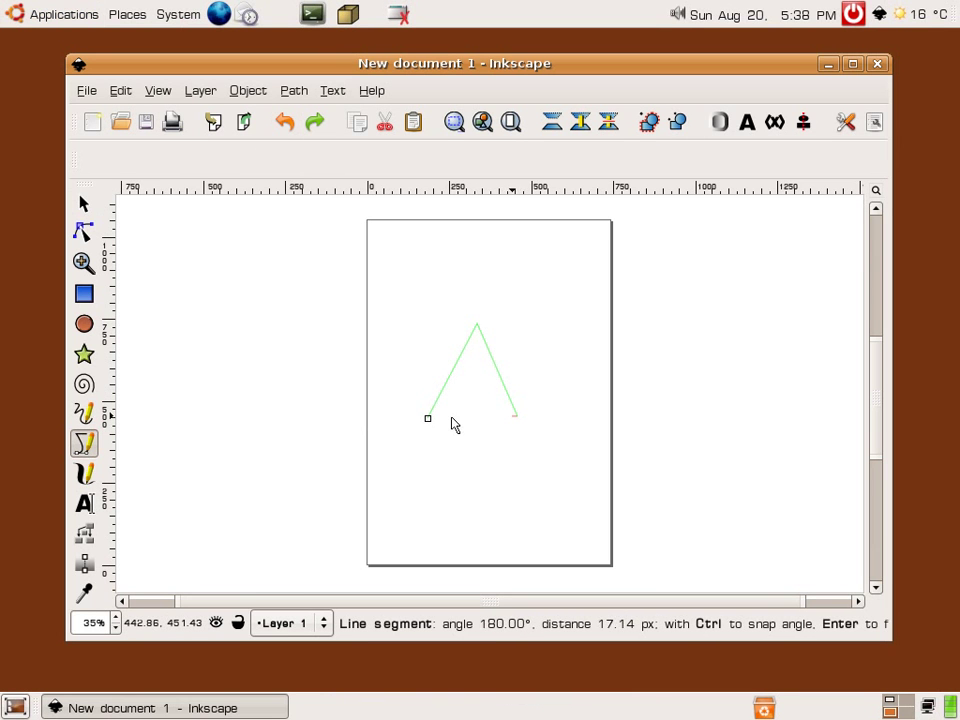
{"action": "left_click", "coordinate": [429, 419]}
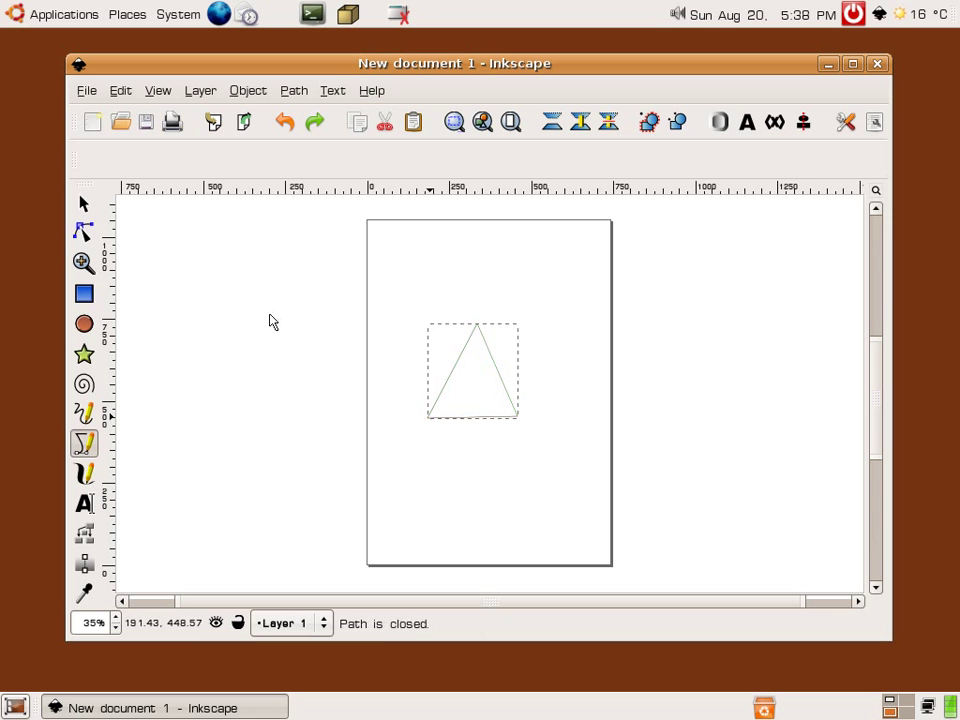
{"action": "key", "text": "F2"}
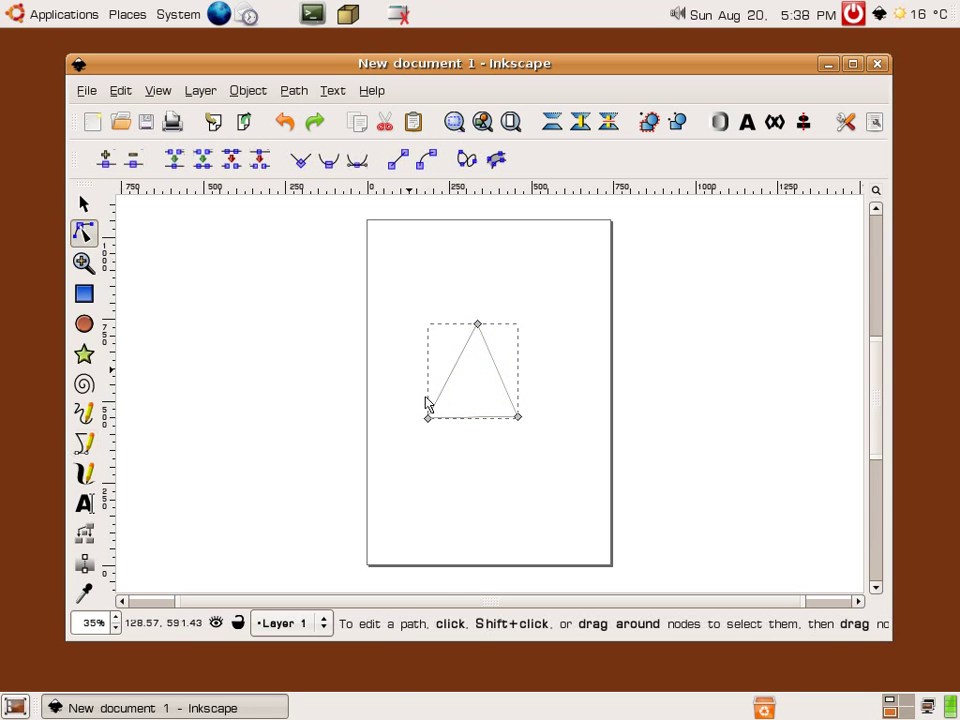
{"action": "left_click", "coordinate": [428, 417]}
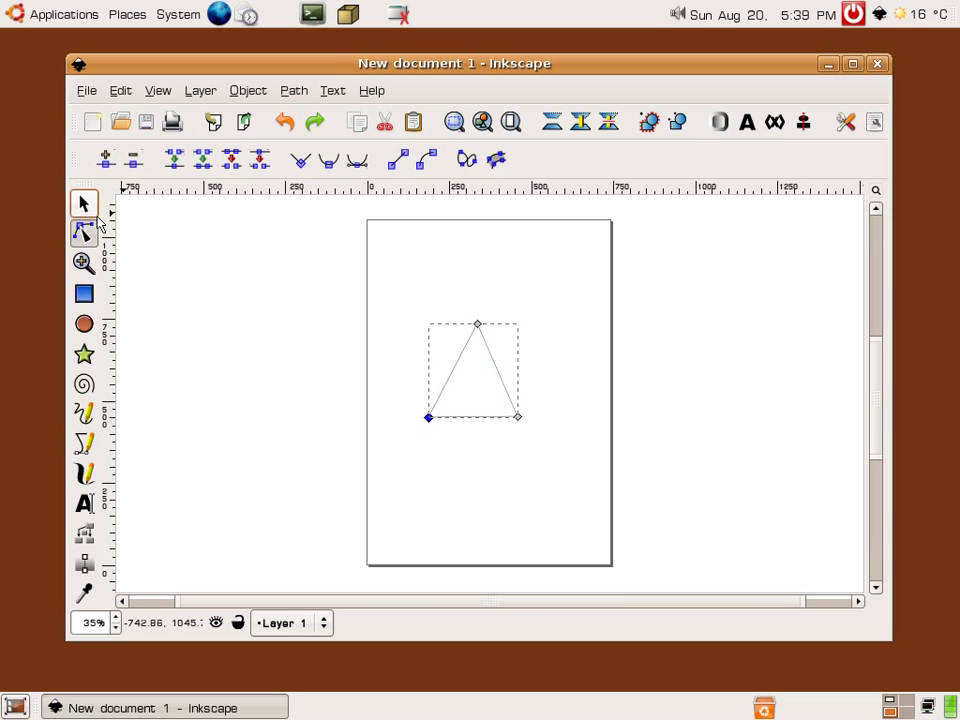
Select all three triangle nodes and make them smooth.
{"action": "key", "text": "F1"}
{"action": "key", "text": "F2"}
{"action": "left_click_drag", "start_coordinate": [397, 284], "coordinate": [553, 456]}
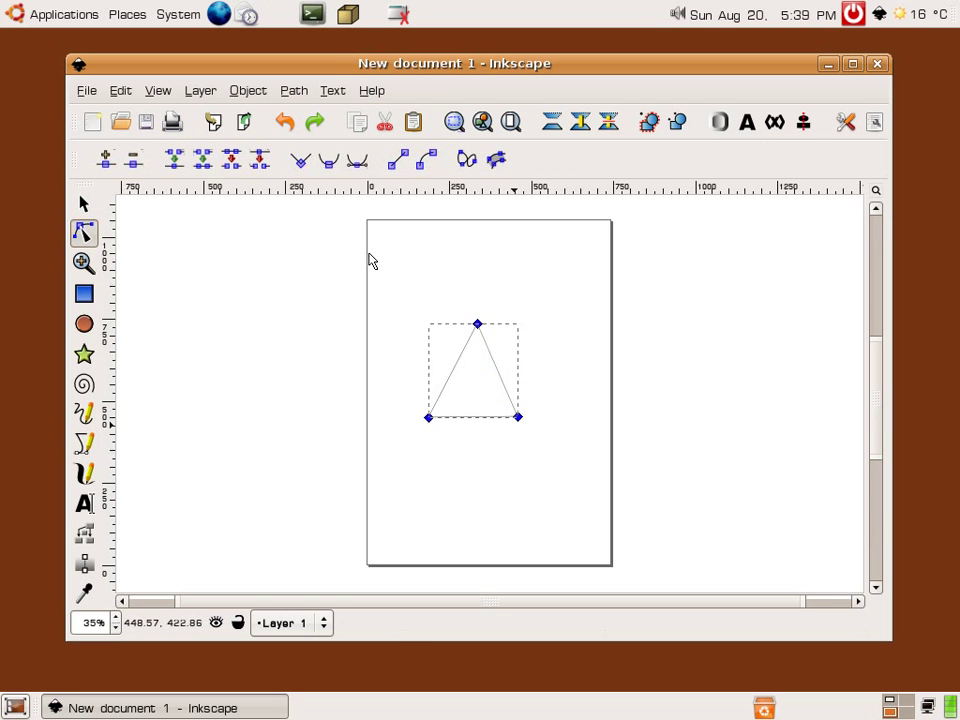
{"action": "left_click", "coordinate": [328, 162]}
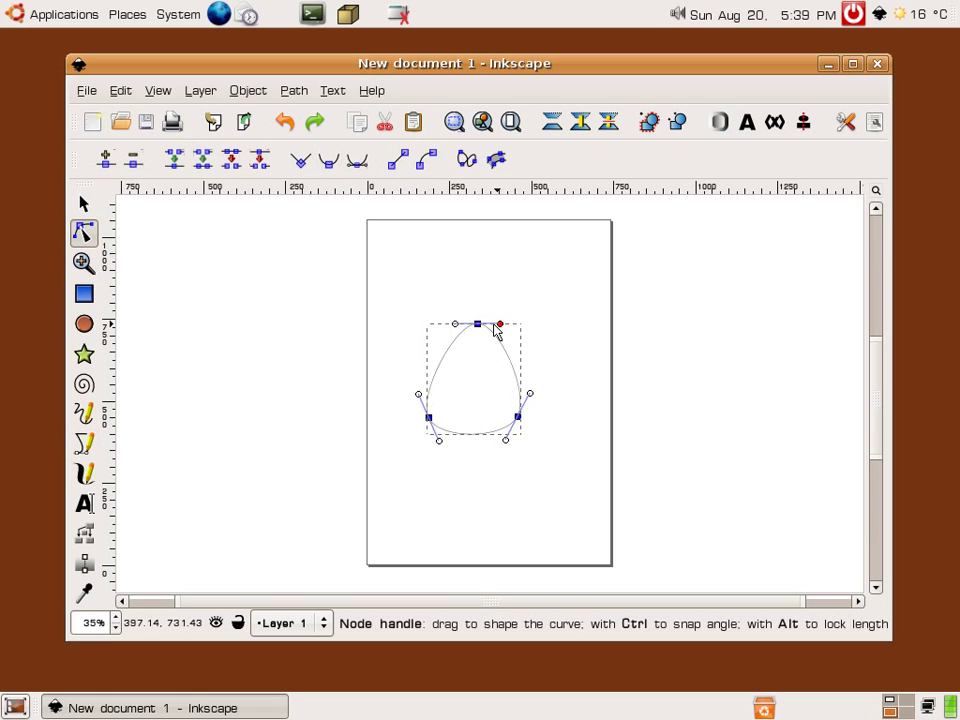
Shorten the top, right and left curve handles, then make the nodes symmetric.
{"action": "left_click_drag", "start_coordinate": [499, 327], "coordinate": [488, 327]}
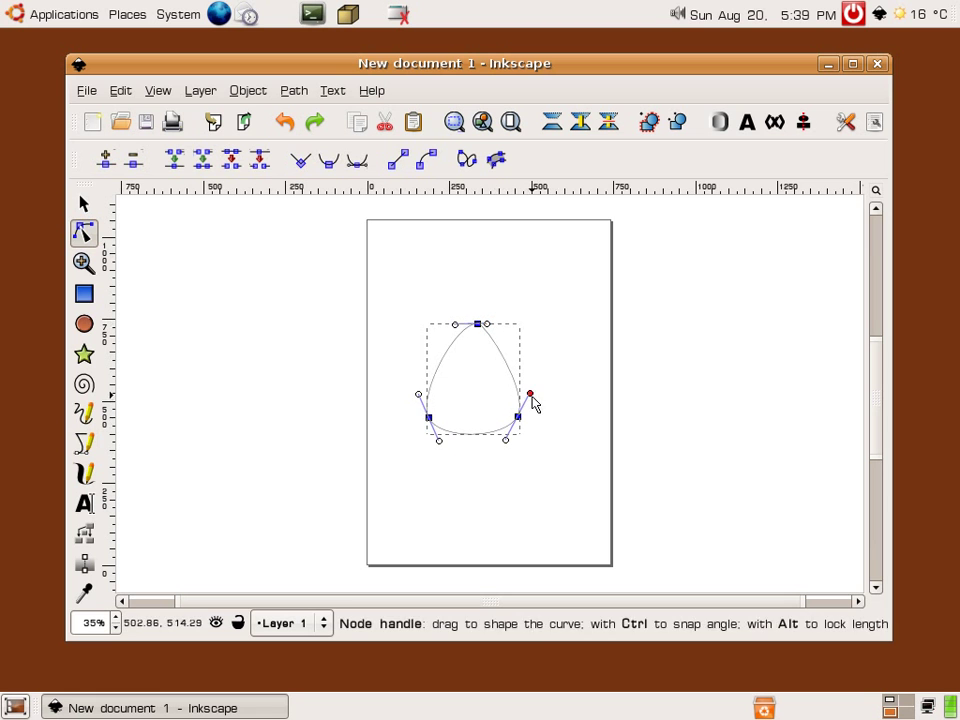
{"action": "left_click_drag", "start_coordinate": [531, 395], "coordinate": [525, 411]}
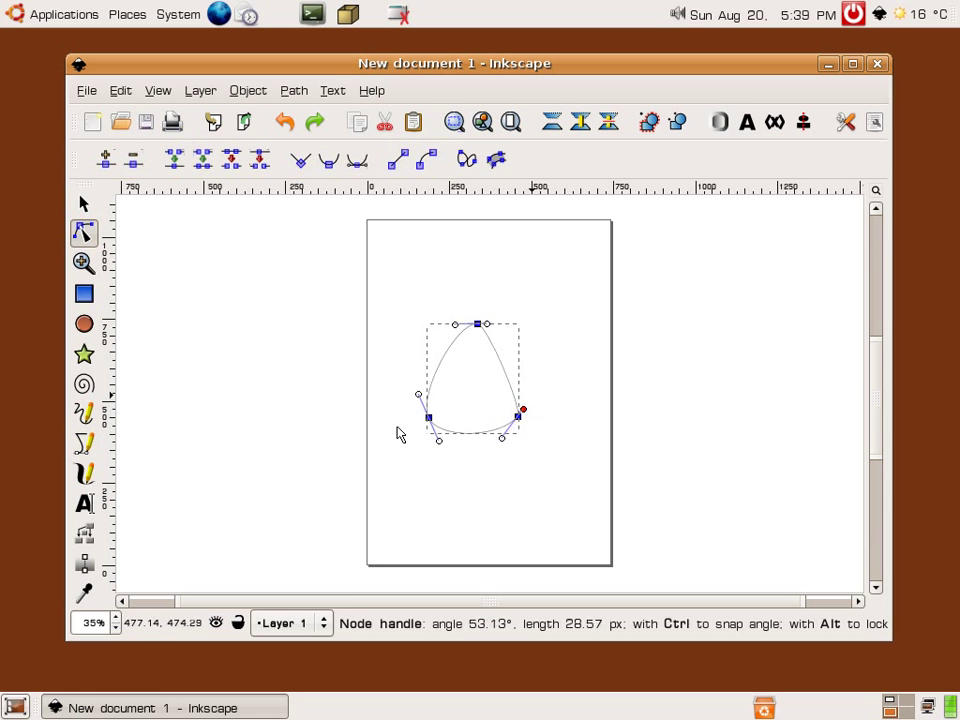
{"action": "left_click_drag", "start_coordinate": [421, 410], "coordinate": [425, 412]}
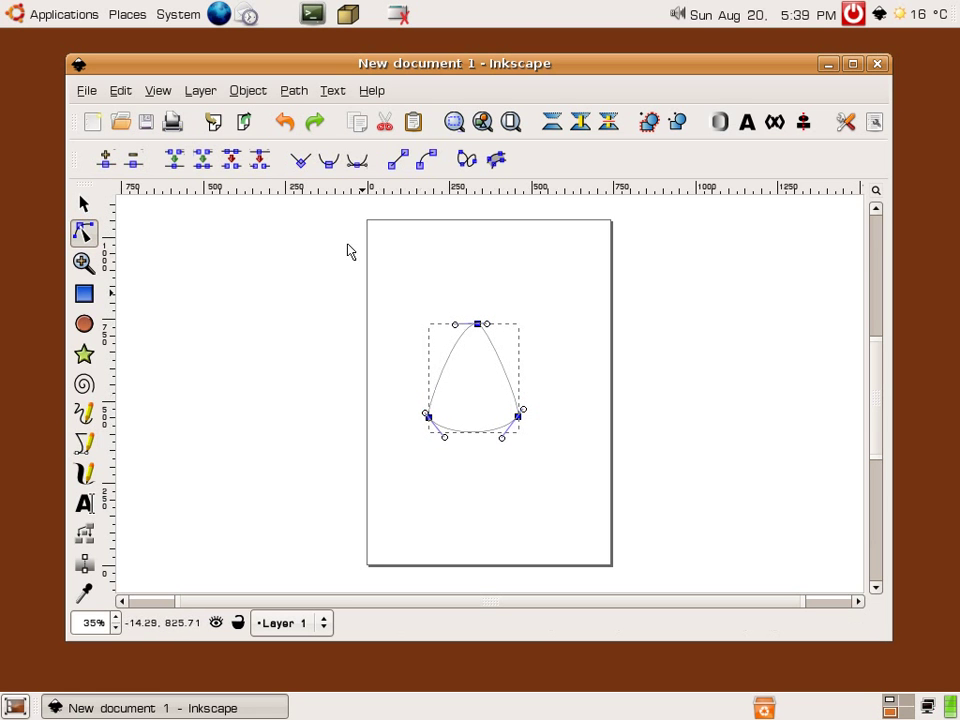
{"action": "left_click", "coordinate": [357, 166]}
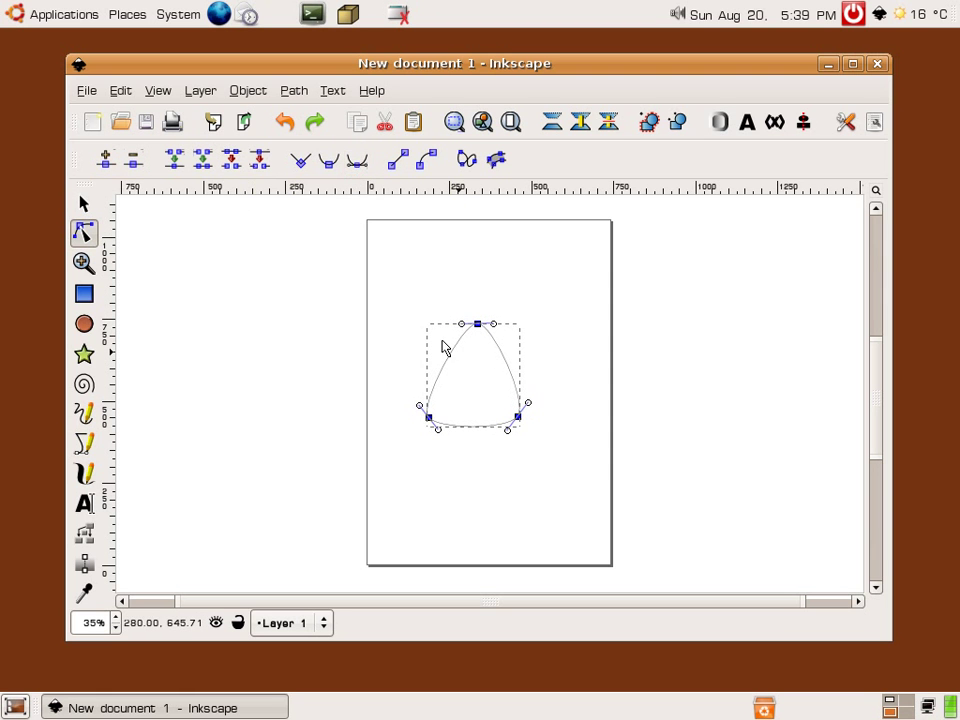
Give the rounded triangle a flat black fill (000000ff) in Fill and Stroke.
{"action": "left_click", "coordinate": [247, 93]}
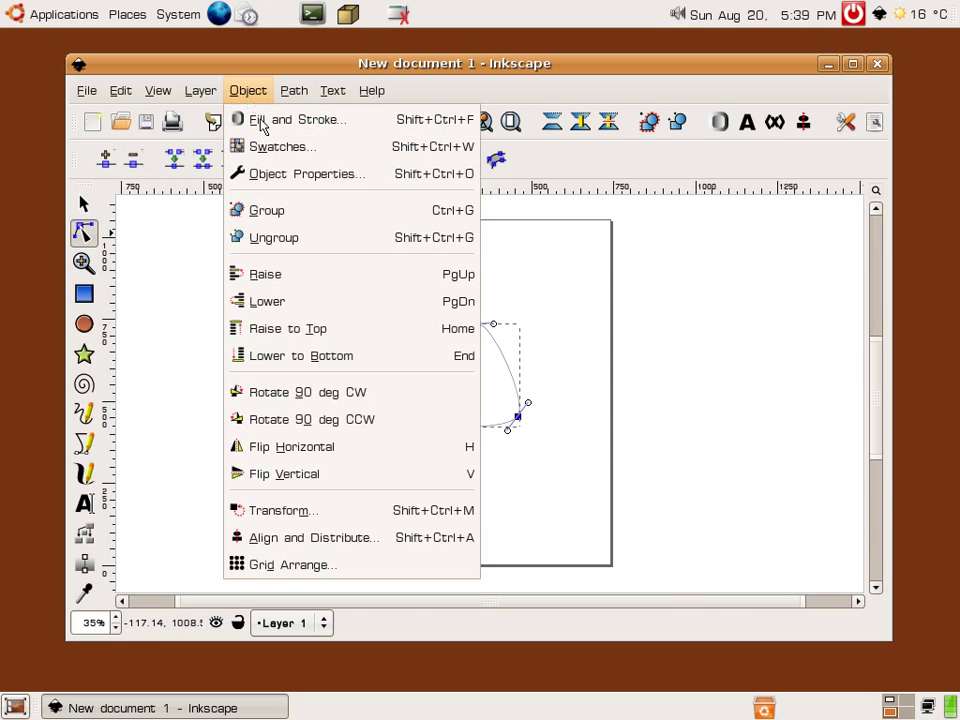
{"action": "left_click", "coordinate": [250, 119]}
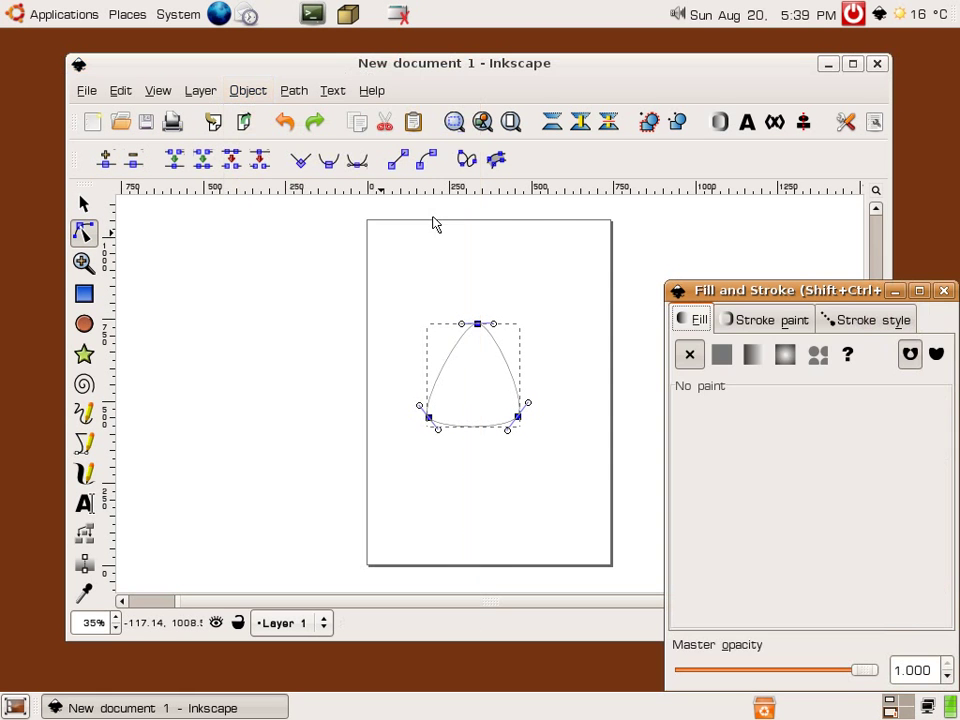
{"action": "left_click", "coordinate": [721, 356]}
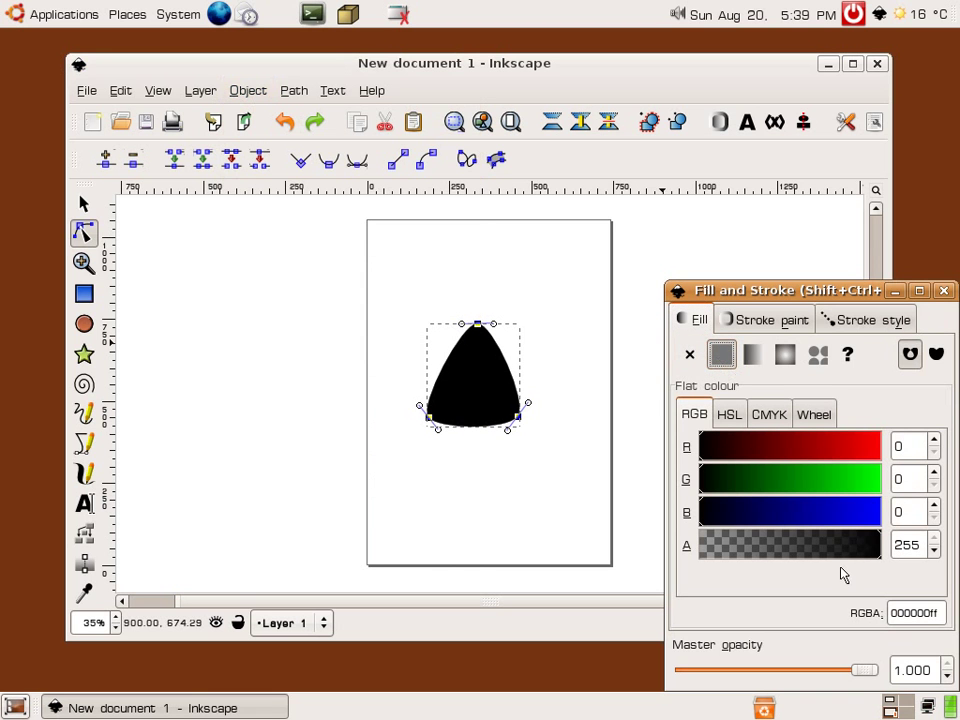
{"action": "left_click", "coordinate": [943, 290]}
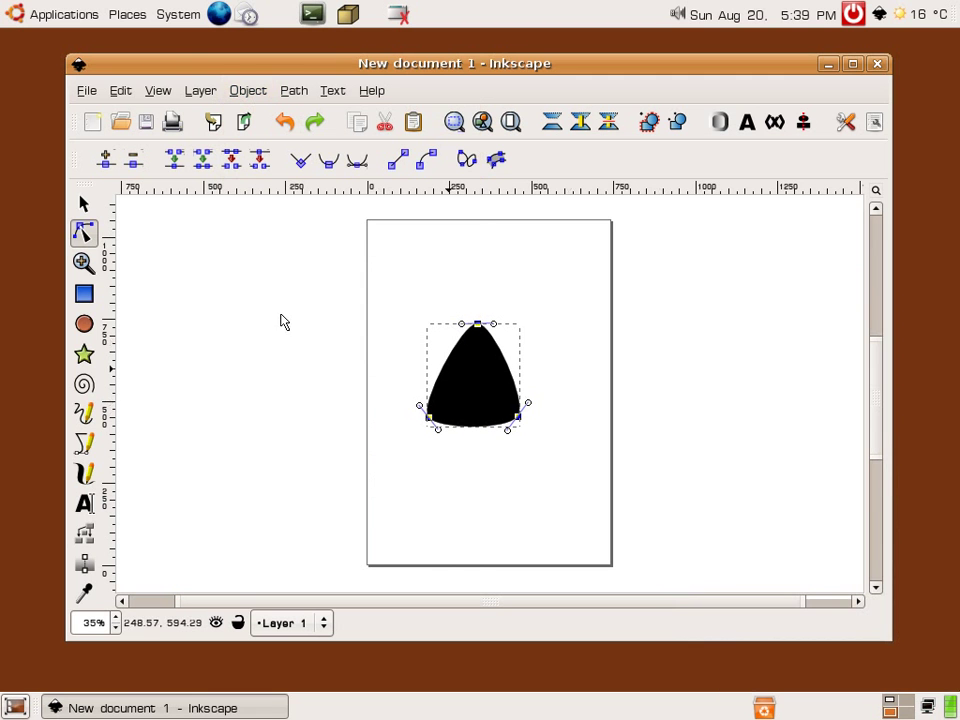
{"action": "left_click", "coordinate": [83, 205]}
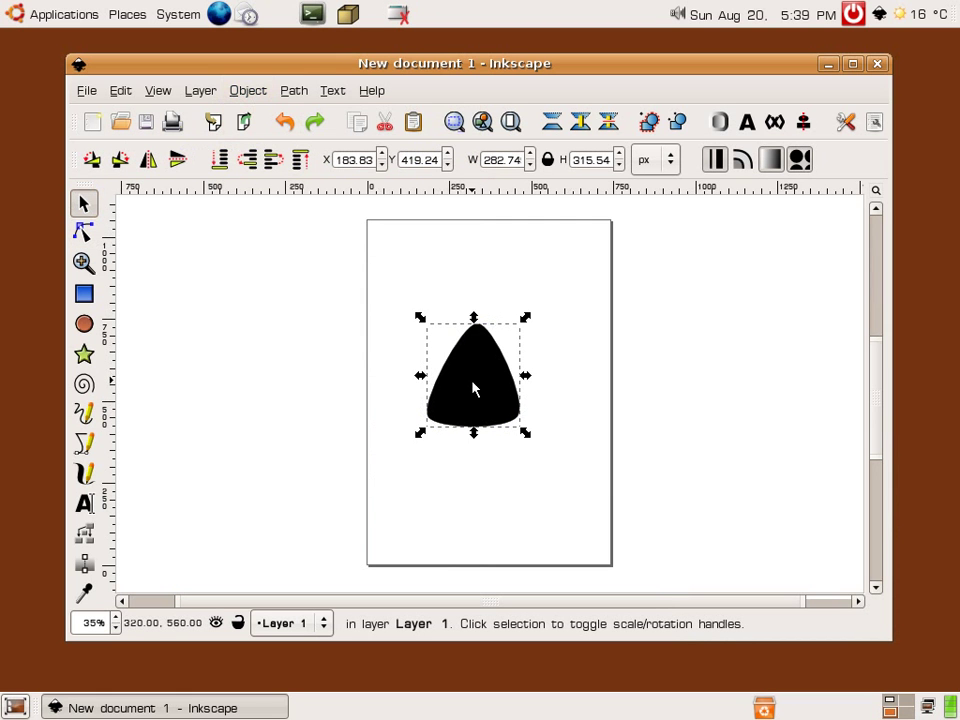
Move the rounded triangle while leaving a copy behind, and shrink the copy to about 89%.
{"action": "left_click_drag", "start_coordinate": [475, 389], "coordinate": [517, 455]}
{"action": "key", "text": "space"}
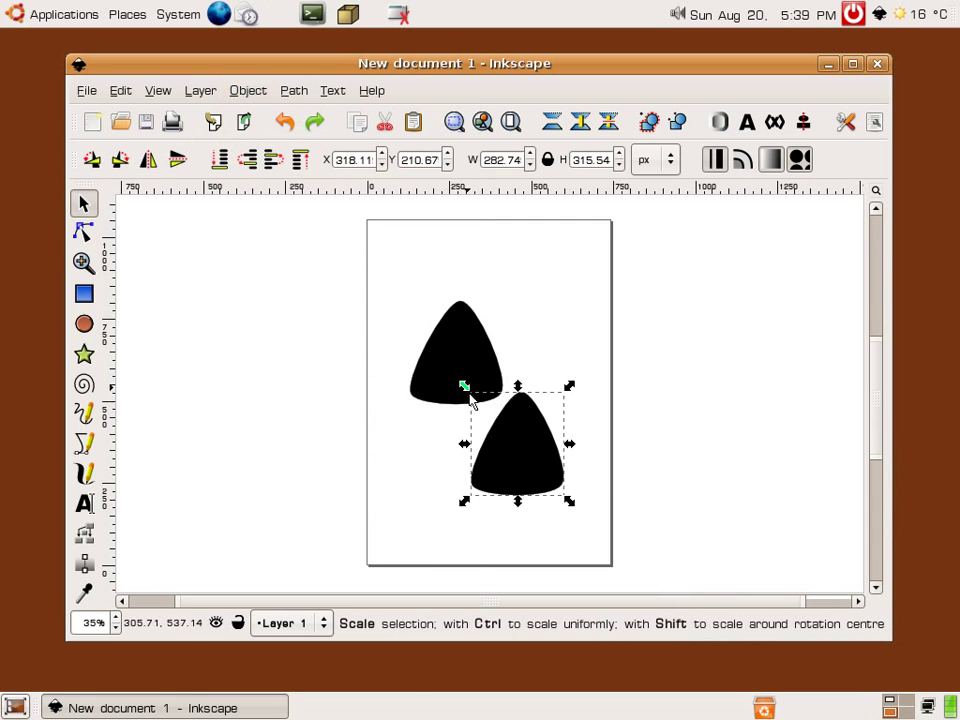
{"action": "left_click_drag", "start_coordinate": [467, 399], "coordinate": [474, 400]}
Fill the shrunken copy red with R 255, G 50, B 38 (ff3226ff).
{"action": "left_click", "coordinate": [248, 90]}
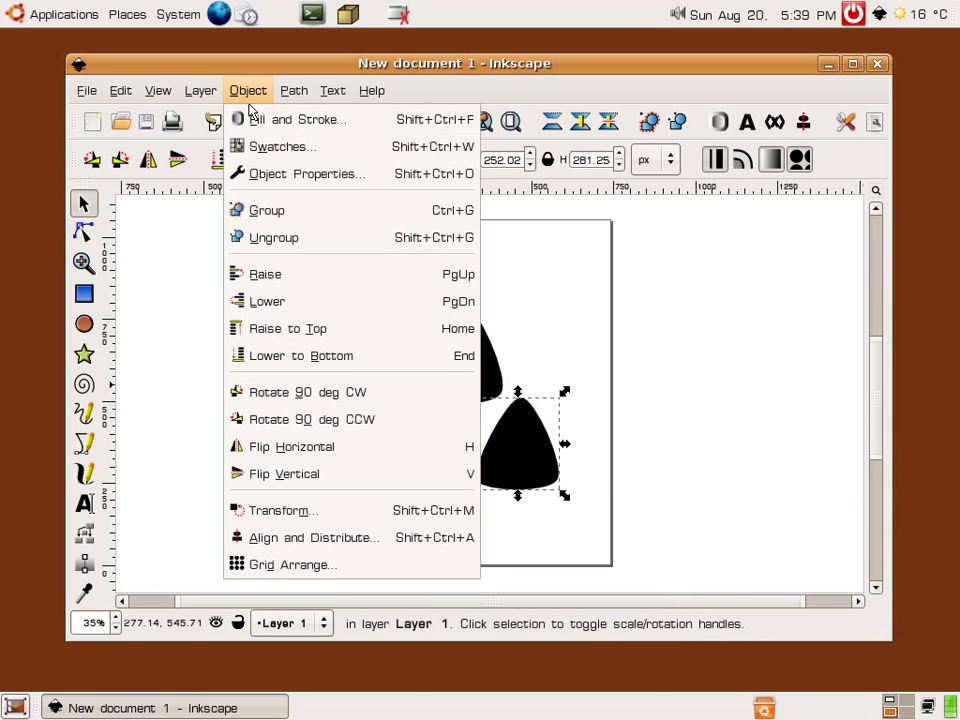
{"action": "left_click", "coordinate": [275, 118]}
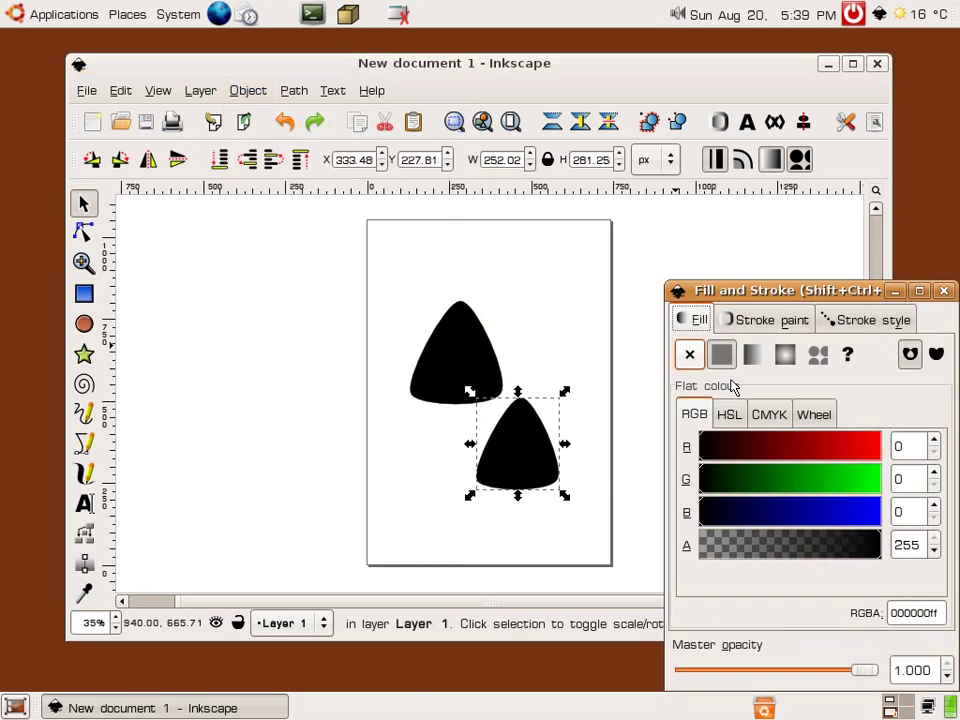
{"action": "left_click", "coordinate": [855, 446]}
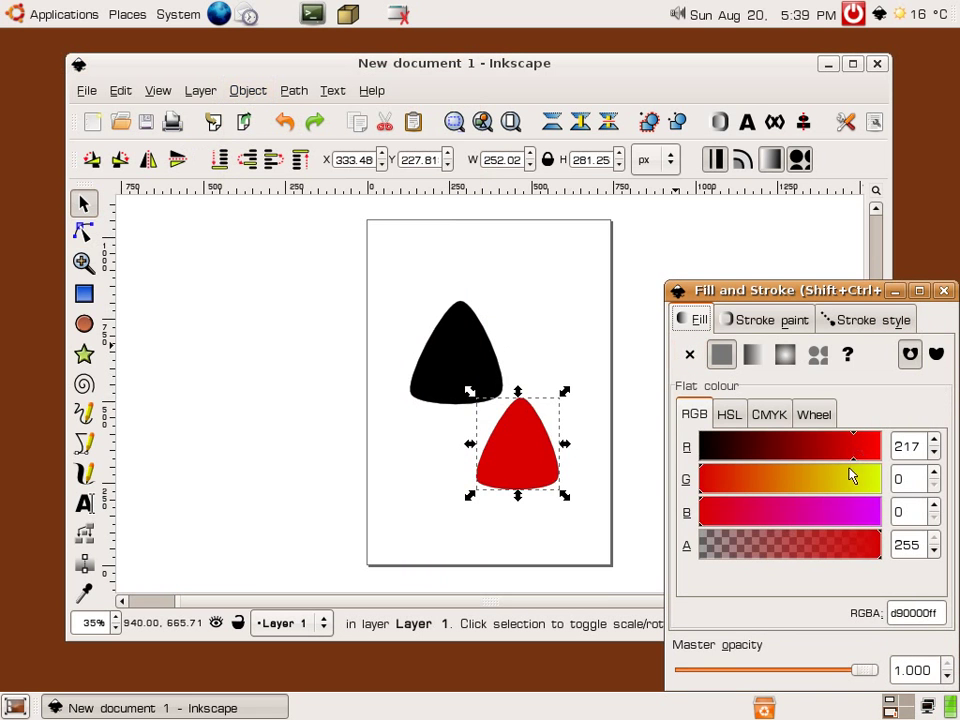
{"action": "left_click", "coordinate": [830, 478]}
{"action": "left_click", "coordinate": [866, 446]}
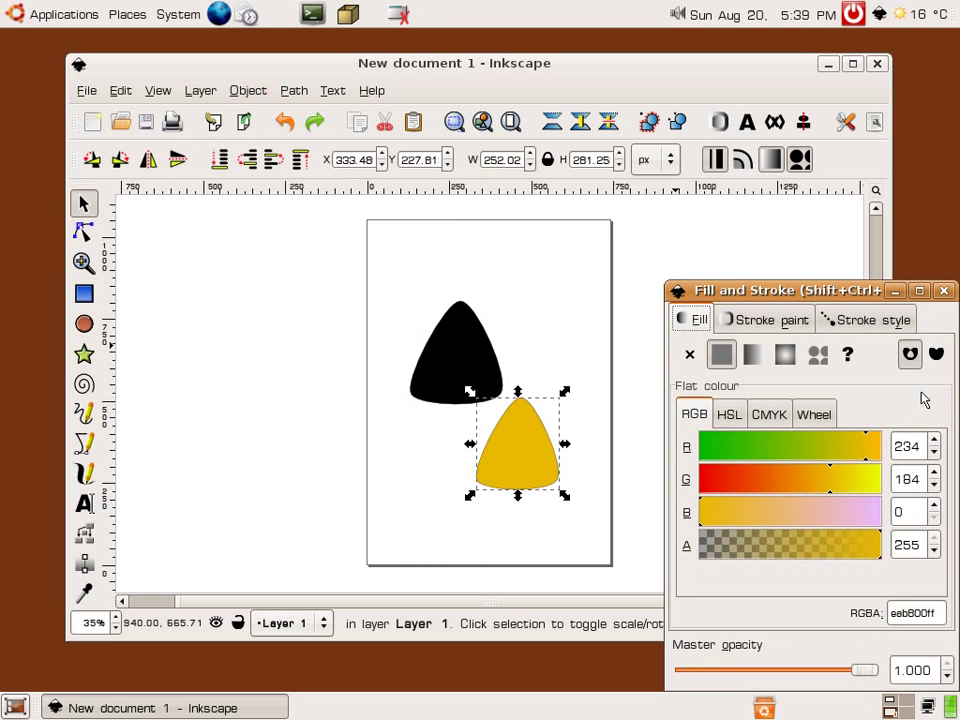
{"action": "left_click", "coordinate": [821, 513]}
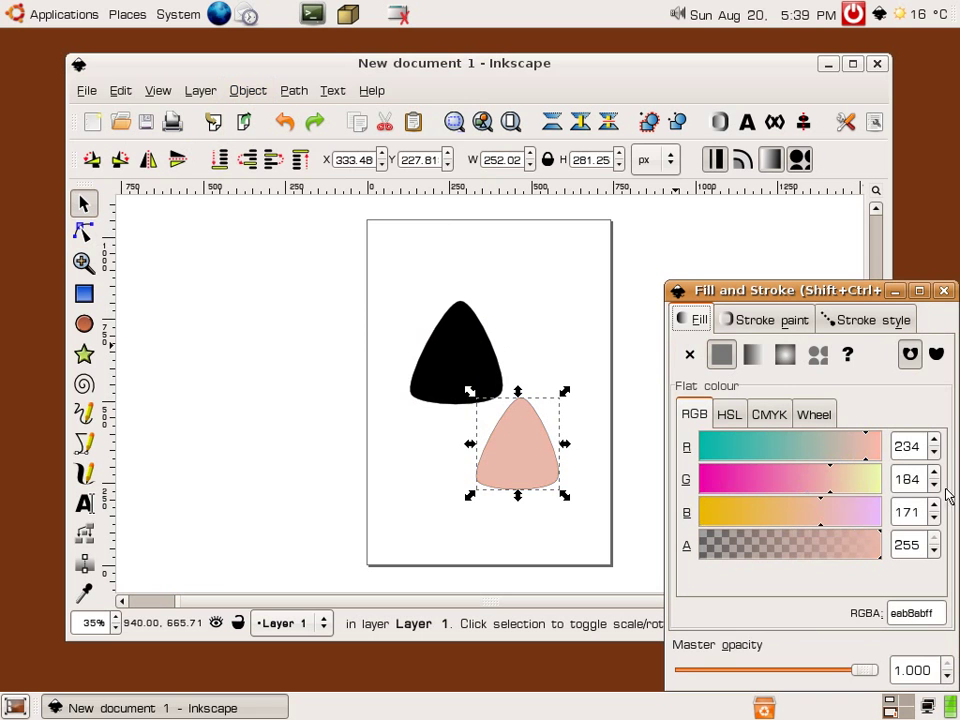
{"action": "left_click", "coordinate": [878, 447]}
{"action": "left_click", "coordinate": [735, 479]}
{"action": "left_click", "coordinate": [726, 512]}
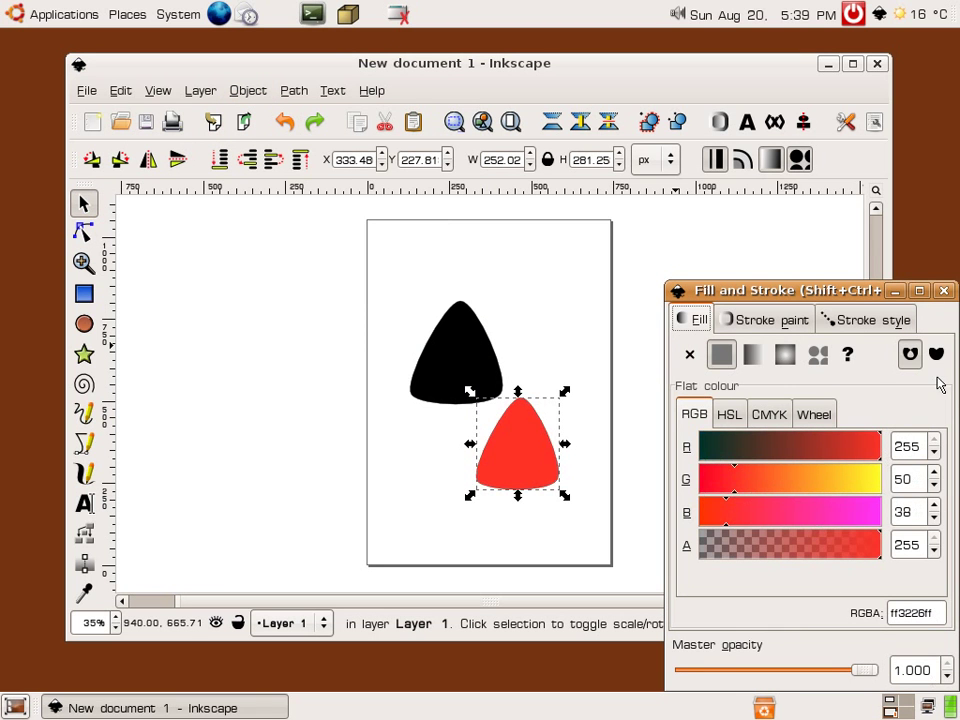
{"action": "left_click", "coordinate": [944, 291]}
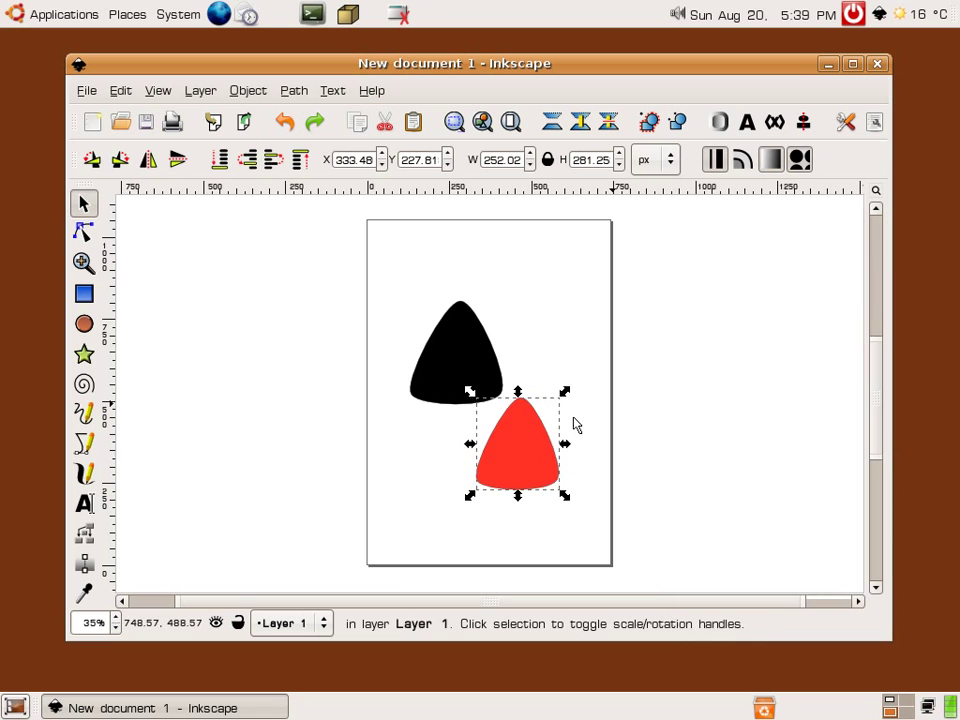
Center the red shape over the black triangle and drag a red copy just below it.
{"action": "left_click_drag", "start_coordinate": [521, 467], "coordinate": [453, 369]}
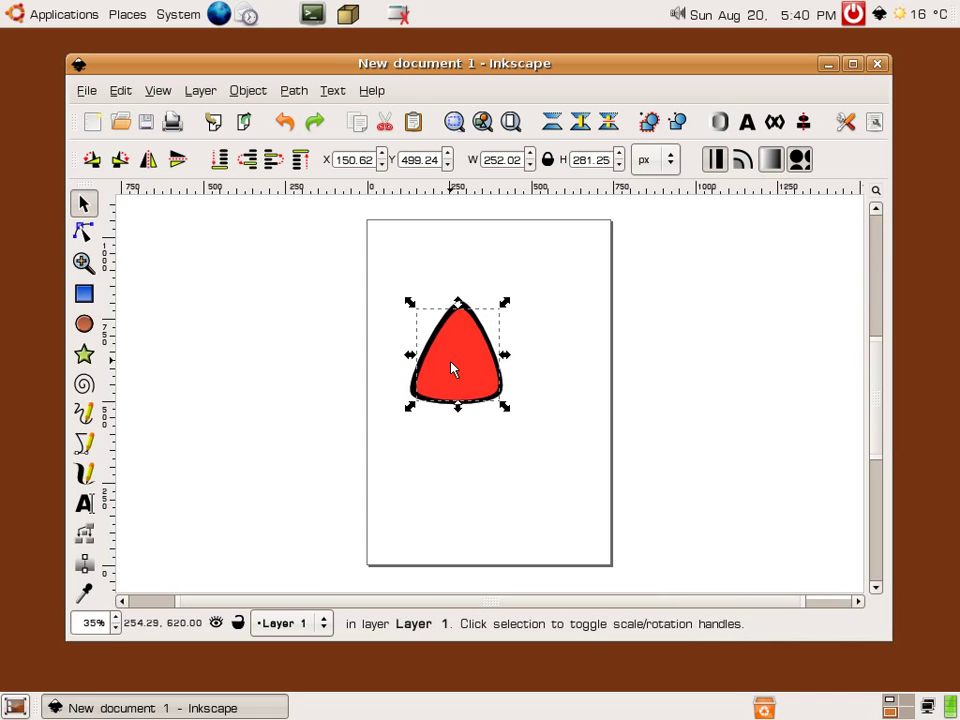
{"action": "left_click_drag", "start_coordinate": [452, 370], "coordinate": [478, 468]}
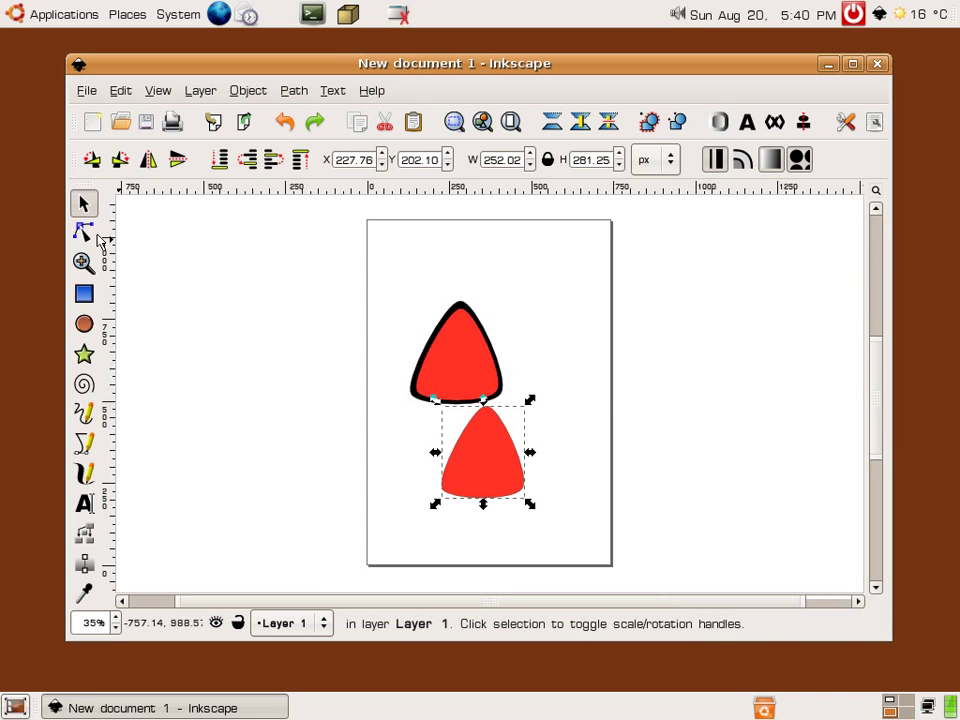
Switch the lower red copy's fill to a linear gradient.
{"action": "left_click", "coordinate": [246, 91]}
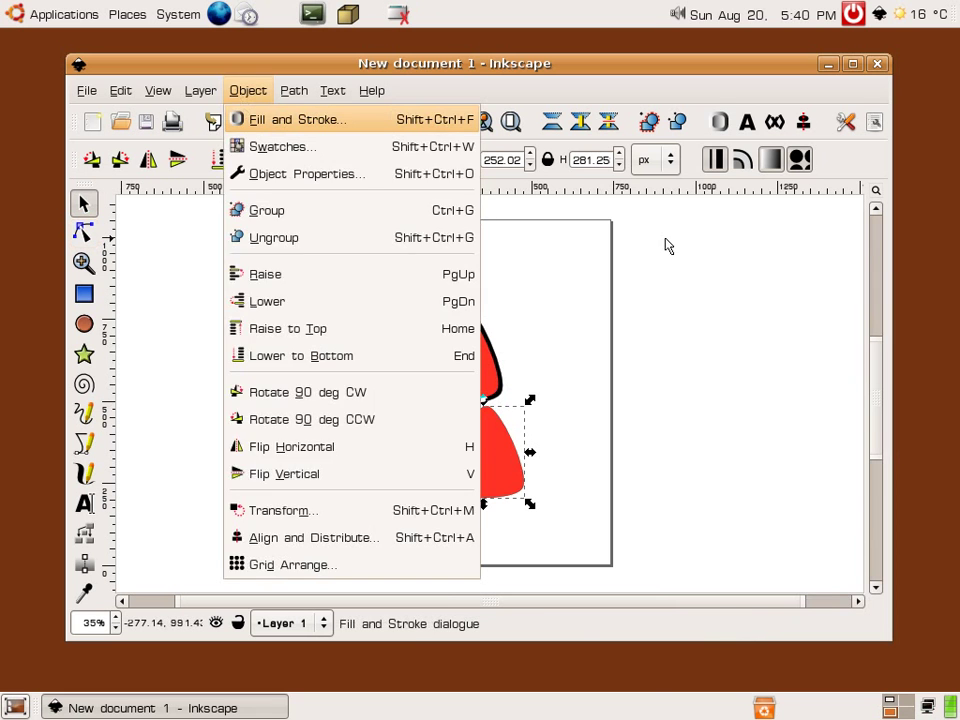
{"action": "left_click", "coordinate": [275, 120]}
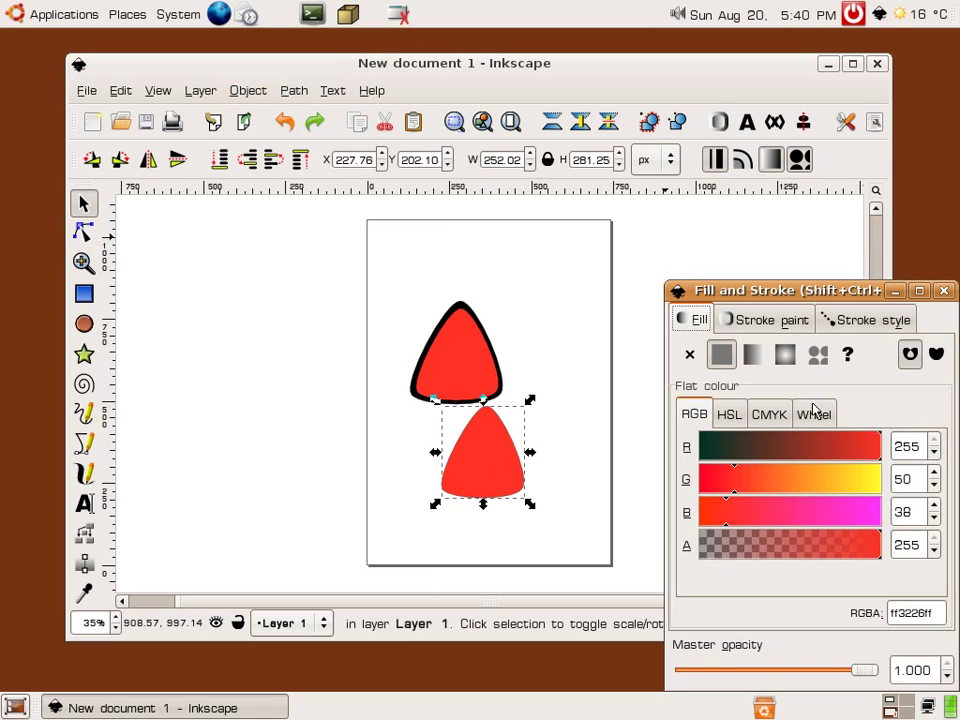
{"action": "left_click", "coordinate": [753, 354]}
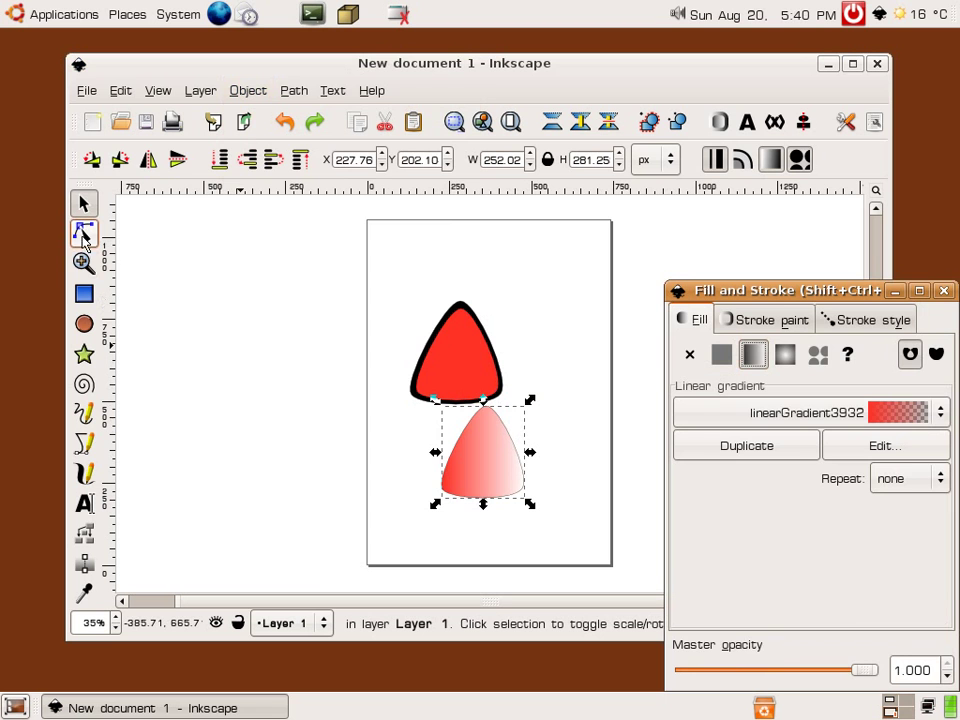
In the gradient editor, set the first stop, stop3934, to white.
{"action": "left_click", "coordinate": [868, 448]}
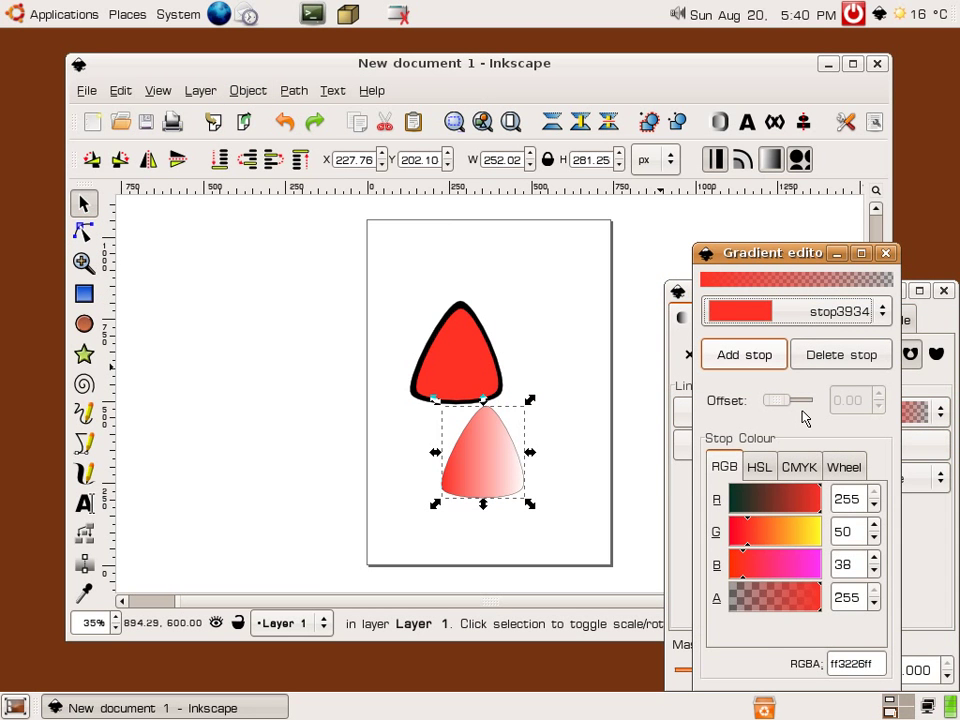
{"action": "left_click", "coordinate": [811, 541]}
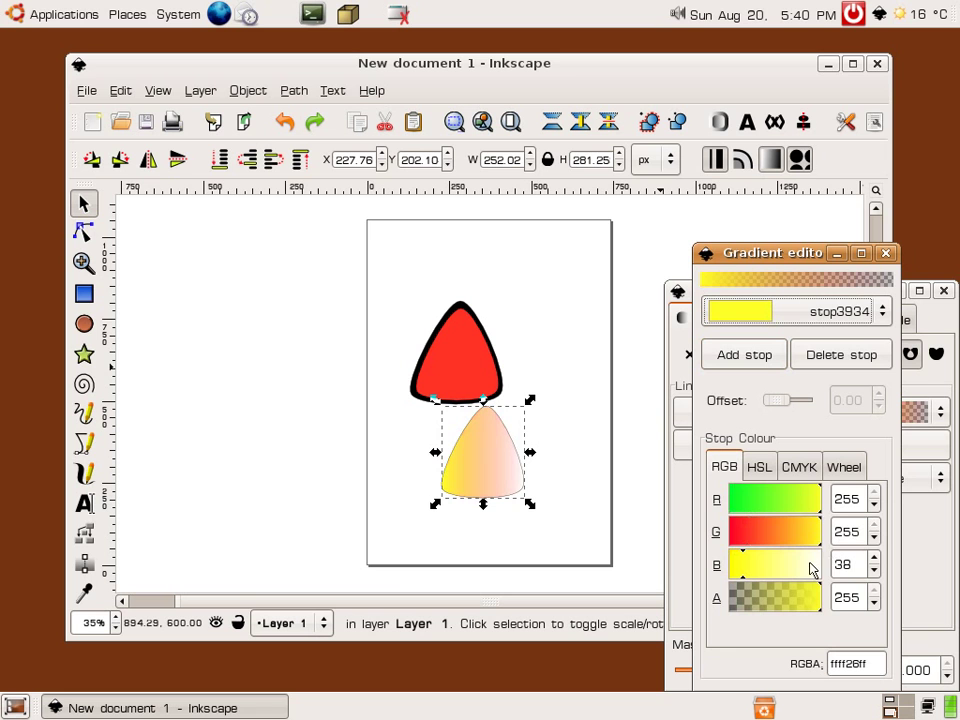
{"action": "left_click_drag", "start_coordinate": [813, 572], "coordinate": [838, 597]}
{"action": "left_click", "coordinate": [814, 600]}
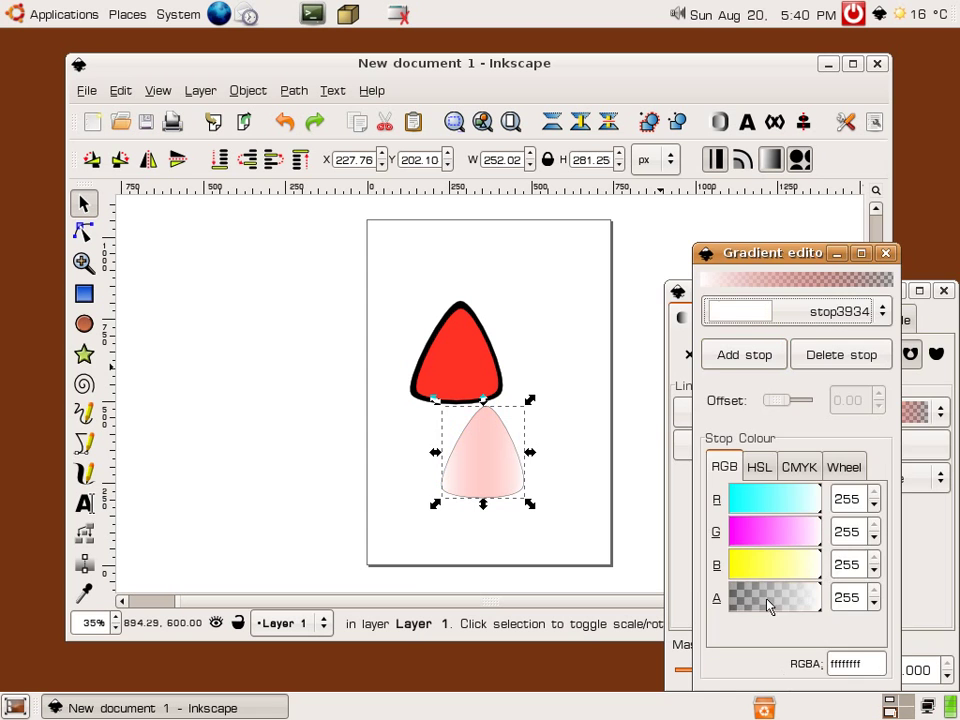
Make stop3936 transparent white and move the shine shape onto the red triangle.
{"action": "left_click", "coordinate": [685, 594]}
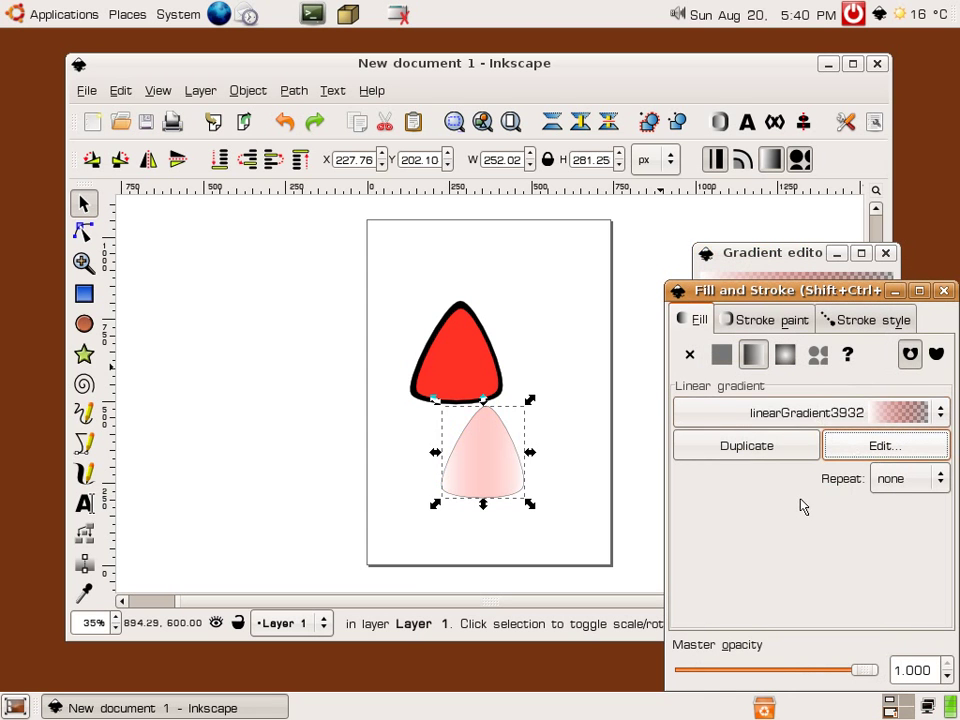
{"action": "left_click", "coordinate": [798, 320]}
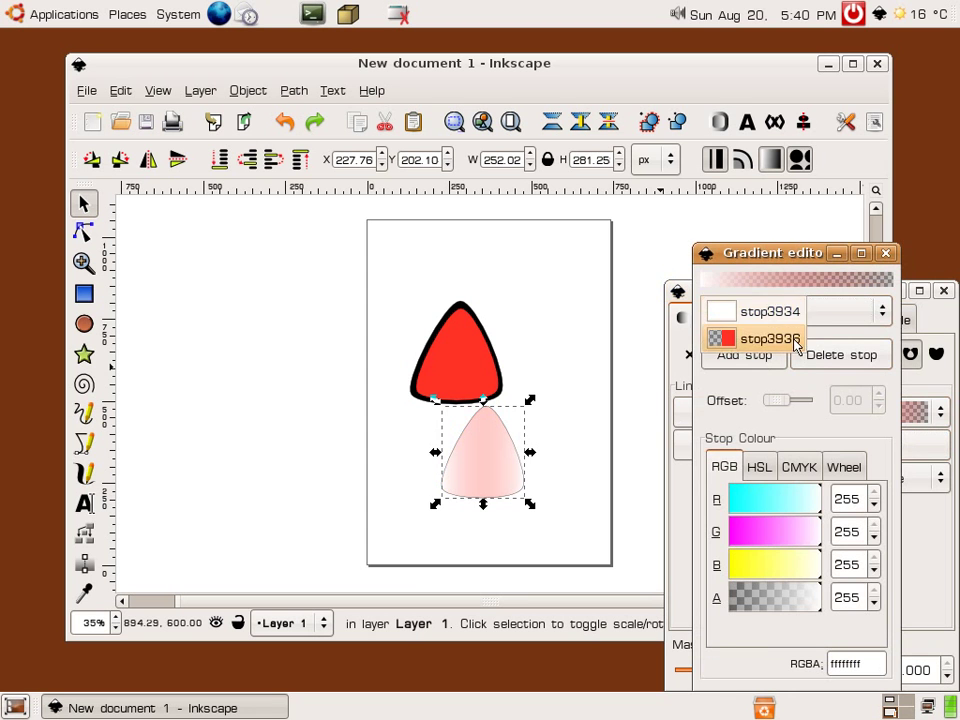
{"action": "left_click", "coordinate": [797, 341]}
{"action": "left_click_drag", "start_coordinate": [797, 561], "coordinate": [821, 540]}
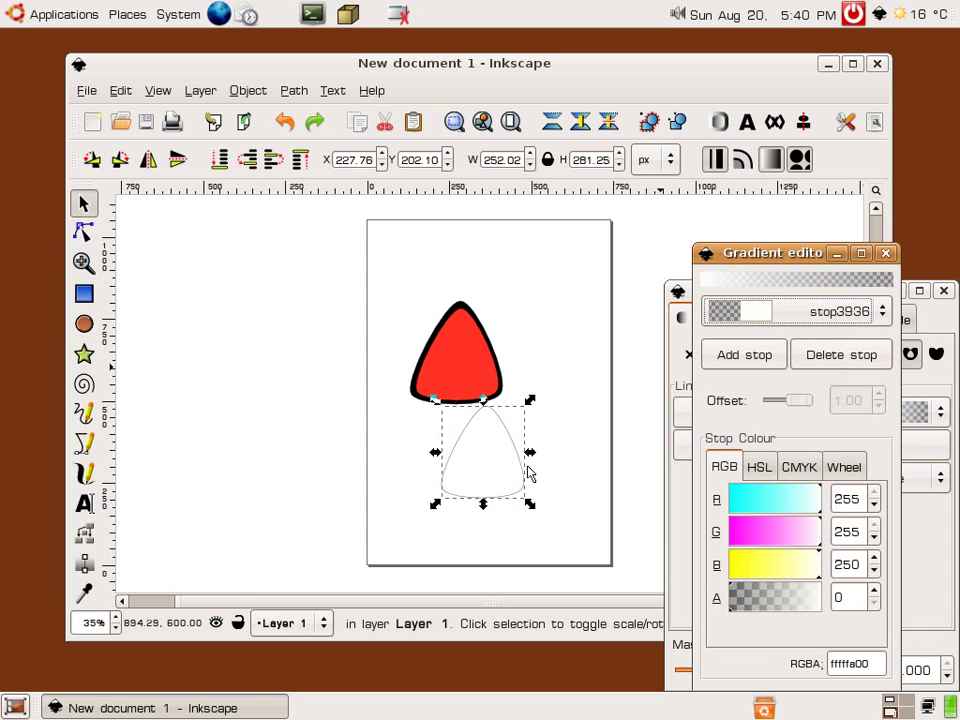
{"action": "left_click_drag", "start_coordinate": [497, 465], "coordinate": [470, 373]}
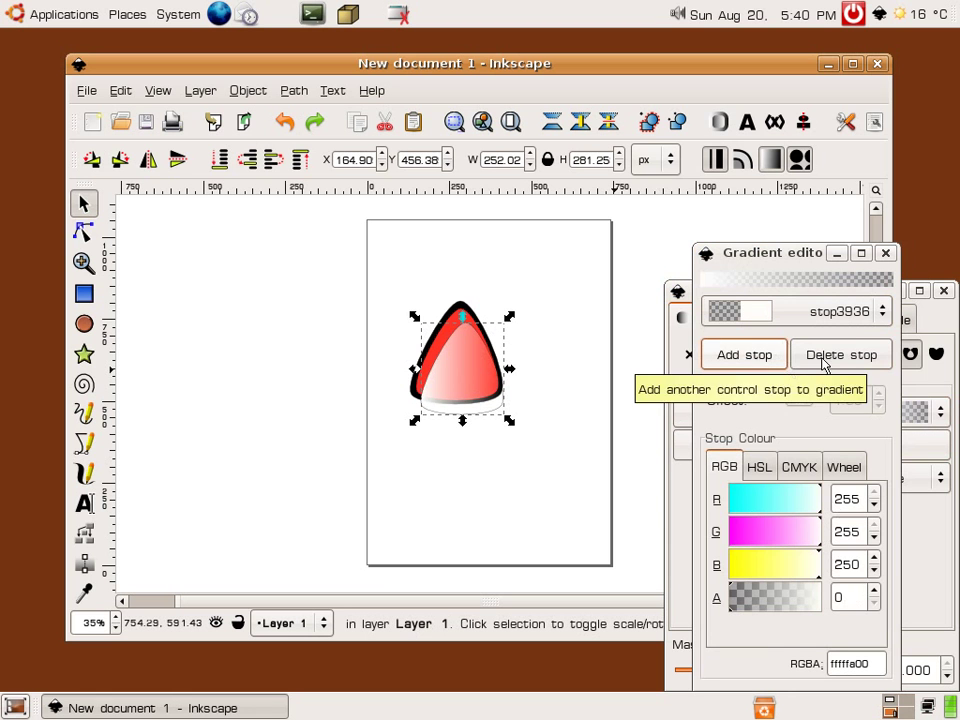
Close the gradient editor and set the shine's stroke paint to No paint.
{"action": "left_click", "coordinate": [885, 253]}
{"action": "left_click", "coordinate": [778, 322]}
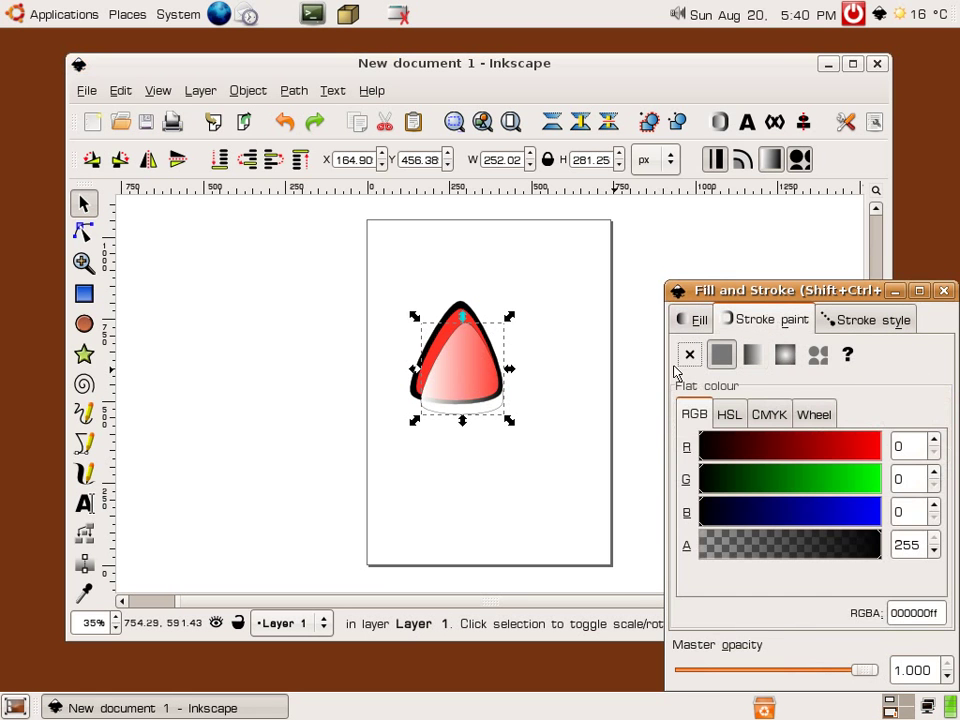
{"action": "left_click", "coordinate": [689, 354]}
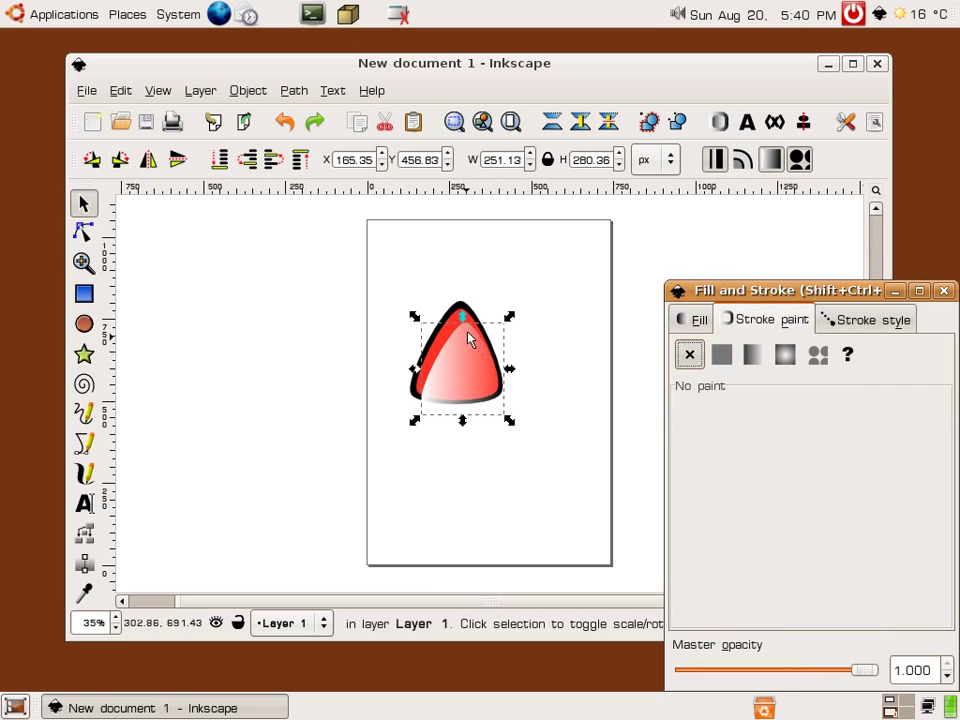
Angle the gradient diagonally from below the lower-left corner to past the upper-right.
{"action": "left_click", "coordinate": [83, 231]}
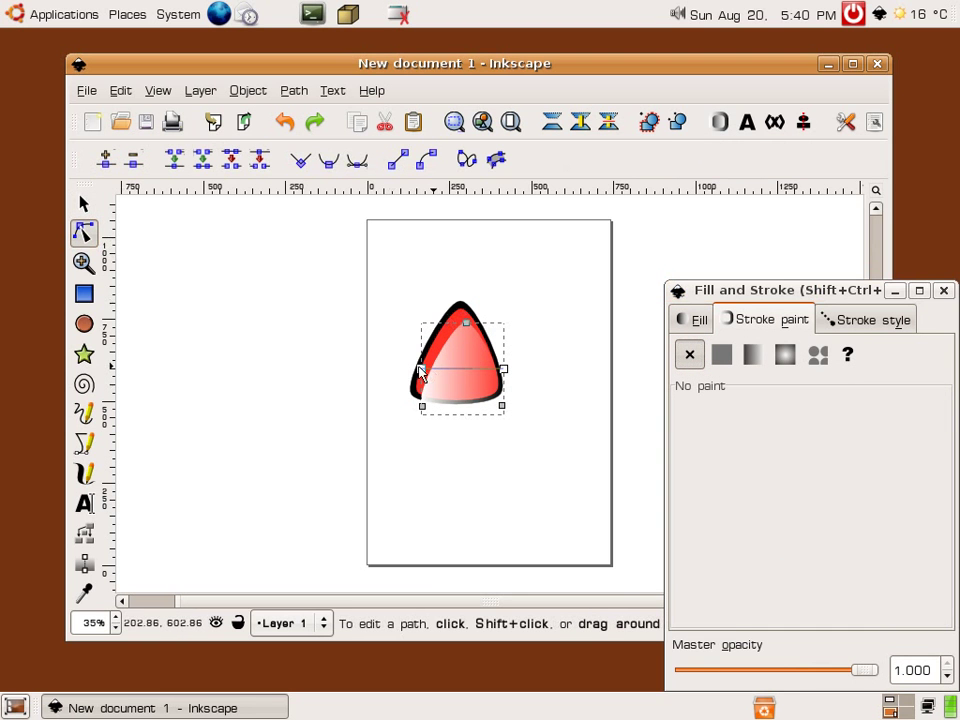
{"action": "left_click_drag", "start_coordinate": [415, 352], "coordinate": [435, 420]}
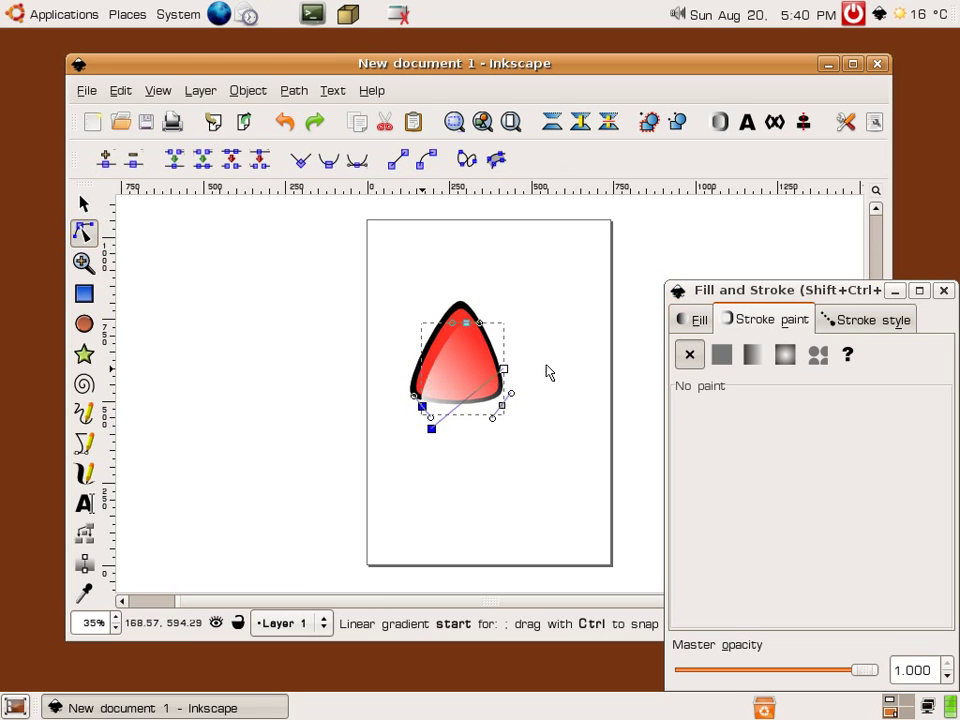
{"action": "left_click", "coordinate": [508, 375]}
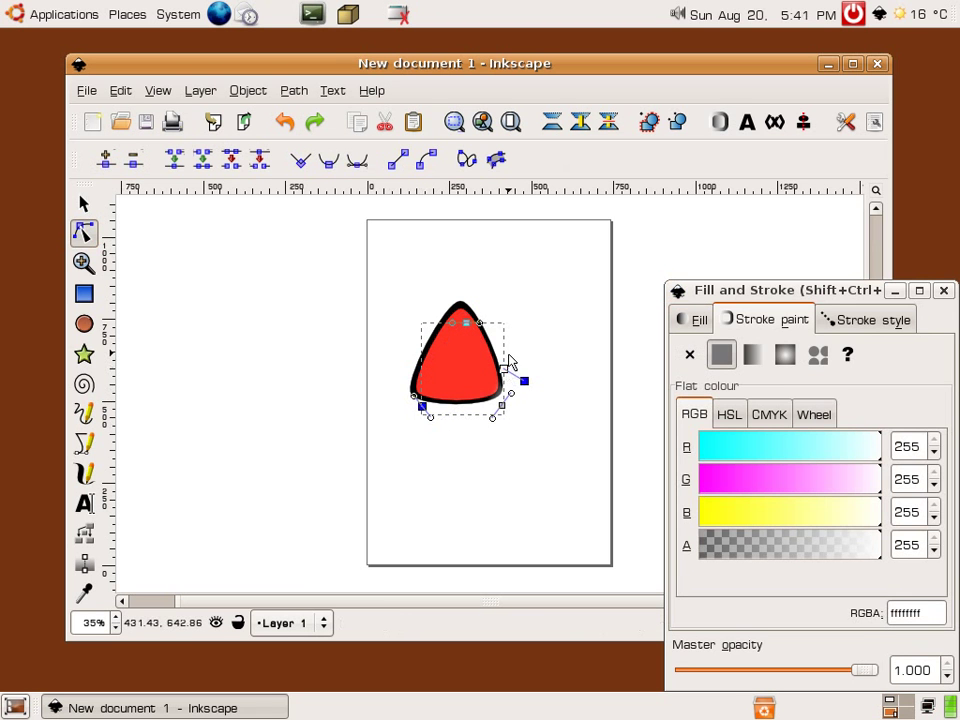
{"action": "key", "text": "Escape"}
{"action": "left_click", "coordinate": [476, 369]}
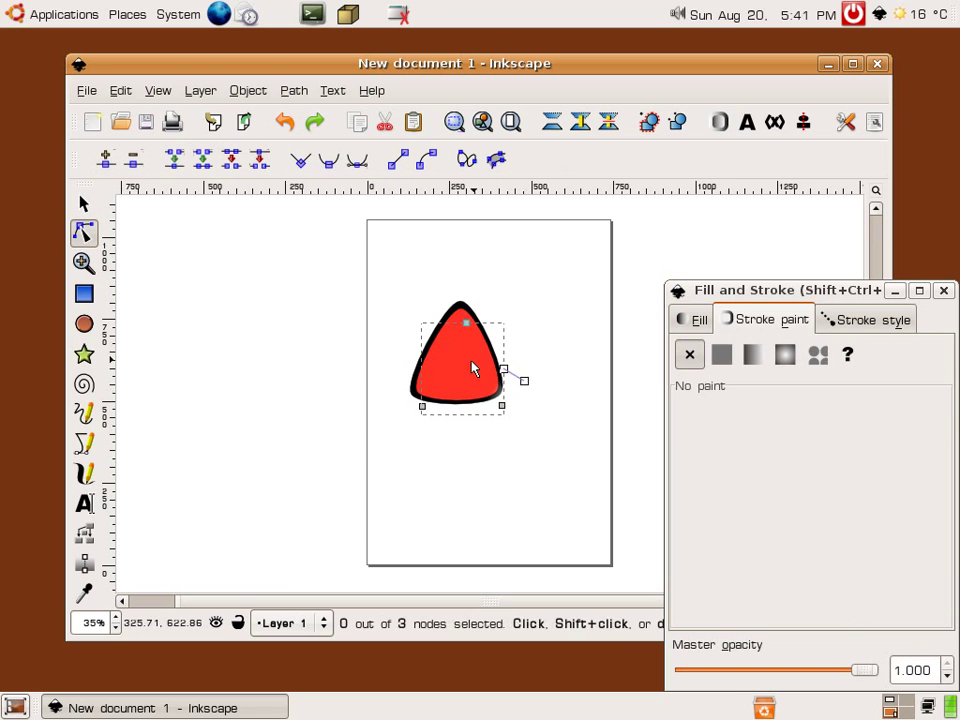
{"action": "left_click_drag", "start_coordinate": [524, 380], "coordinate": [429, 440]}
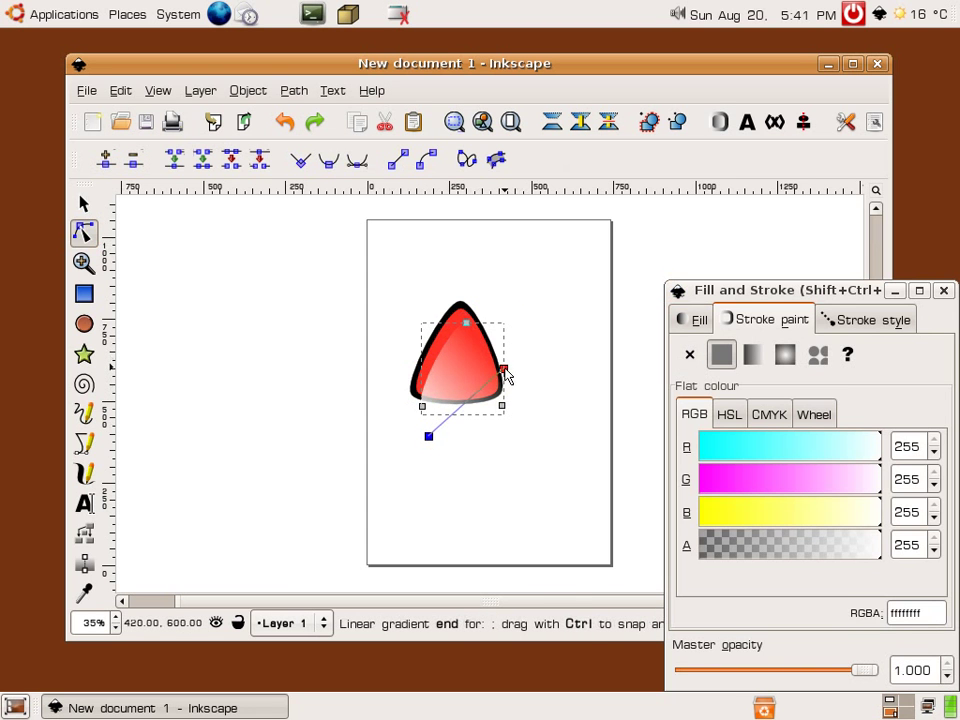
{"action": "left_click_drag", "start_coordinate": [505, 372], "coordinate": [530, 324]}
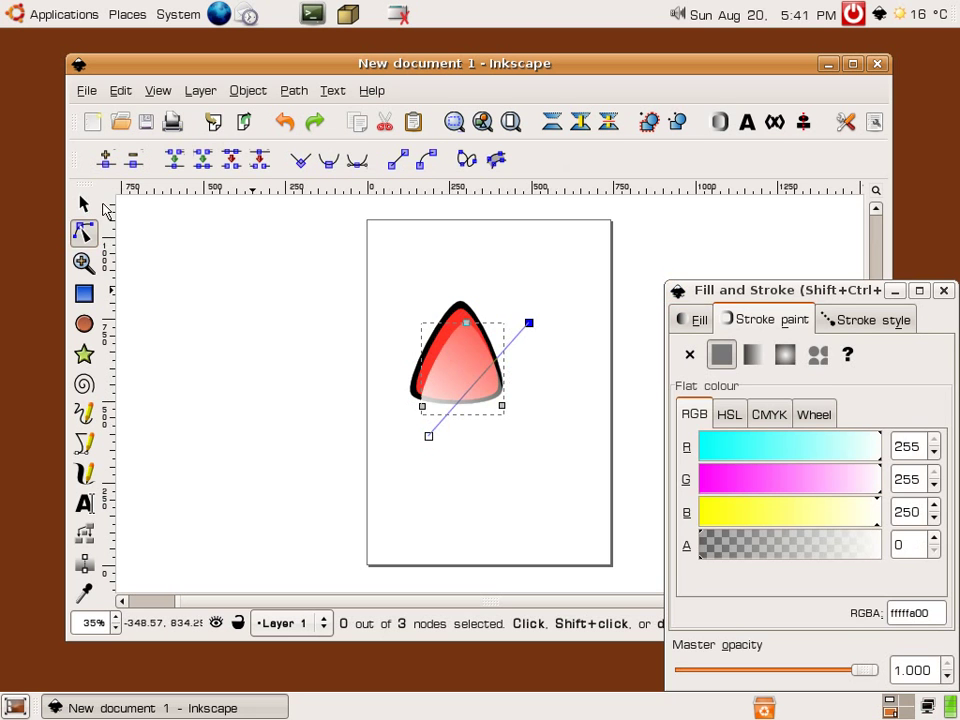
{"action": "key", "text": "s"}
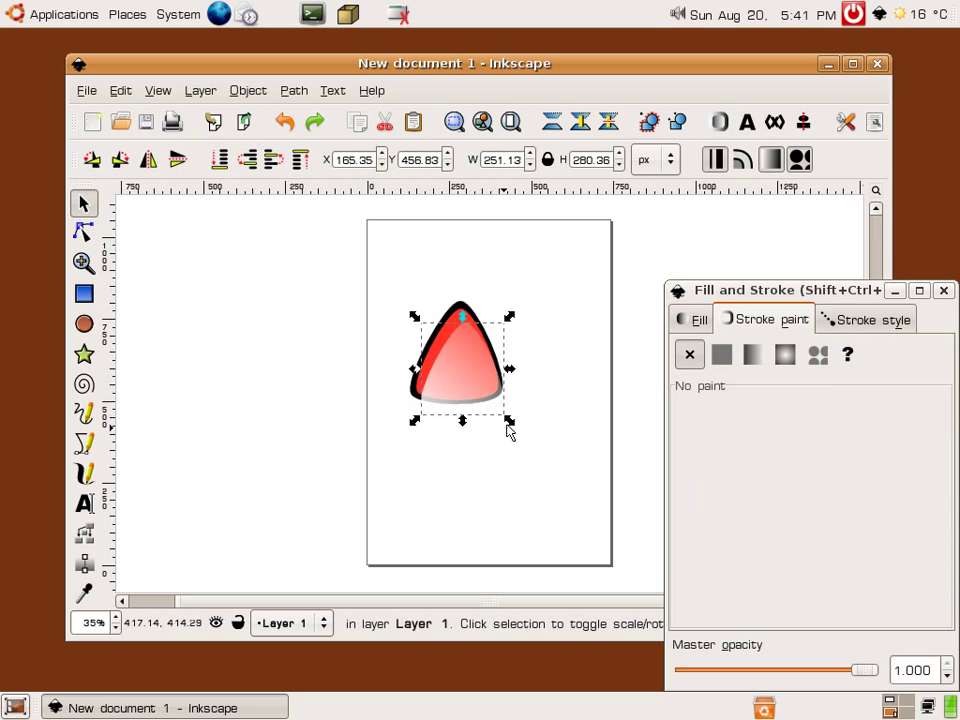
Squash and narrow the shine to about 211 × 235 px, nudge it into place, and zoom in.
{"action": "left_click", "coordinate": [470, 426]}
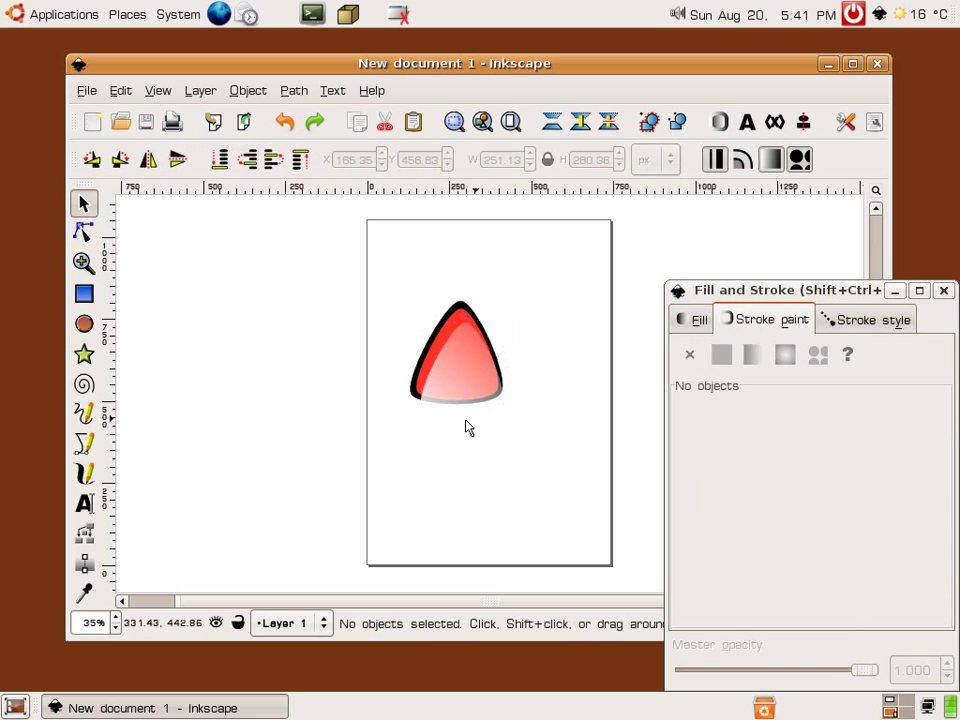
{"action": "key", "text": "Tab"}
{"action": "left_click_drag", "start_coordinate": [462, 428], "coordinate": [465, 395]}
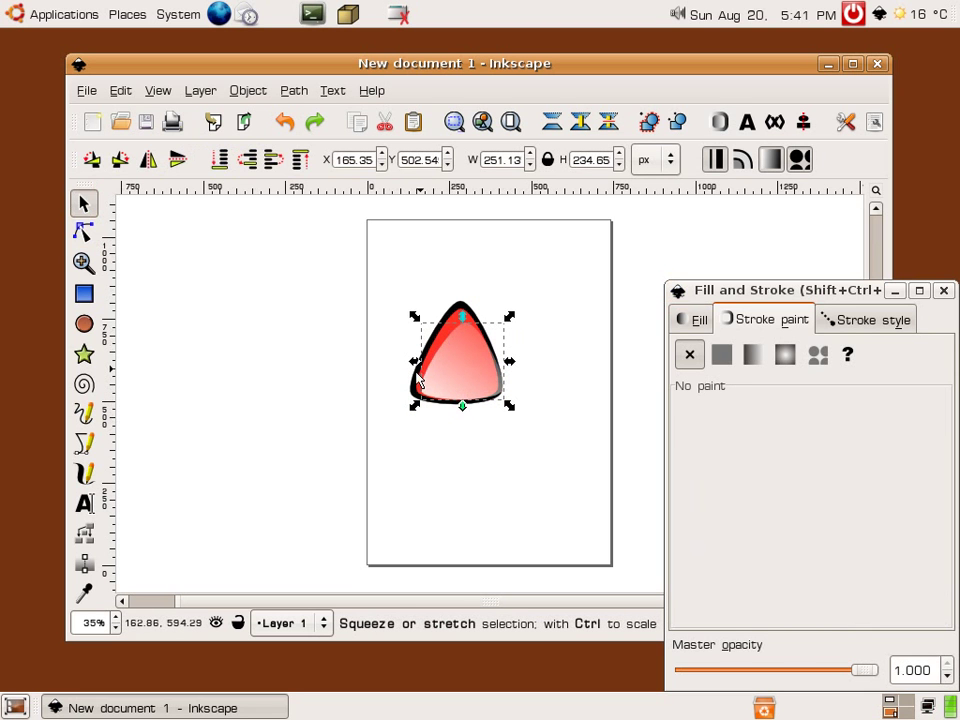
{"action": "left_click_drag", "start_coordinate": [417, 367], "coordinate": [472, 365]}
{"action": "scroll", "coordinate": [503, 403], "scroll_direction": "up", "scroll_amount": 2}
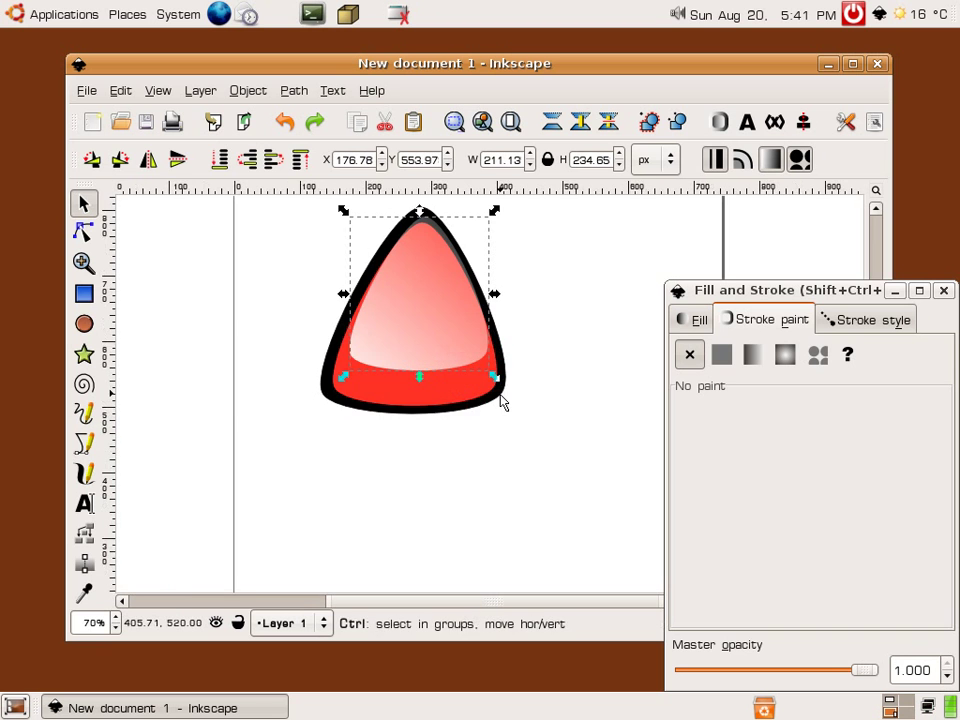
{"action": "scroll", "coordinate": [529, 407], "scroll_direction": "up", "scroll_amount": 2}
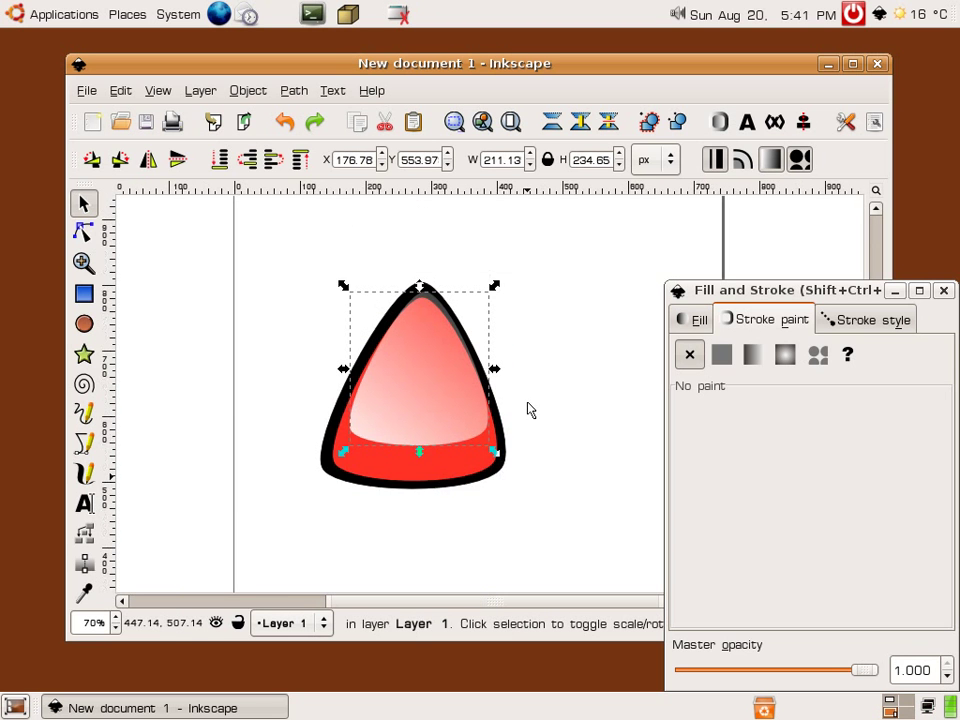
{"action": "scroll", "coordinate": [530, 410], "scroll_direction": "up", "scroll_amount": 1}
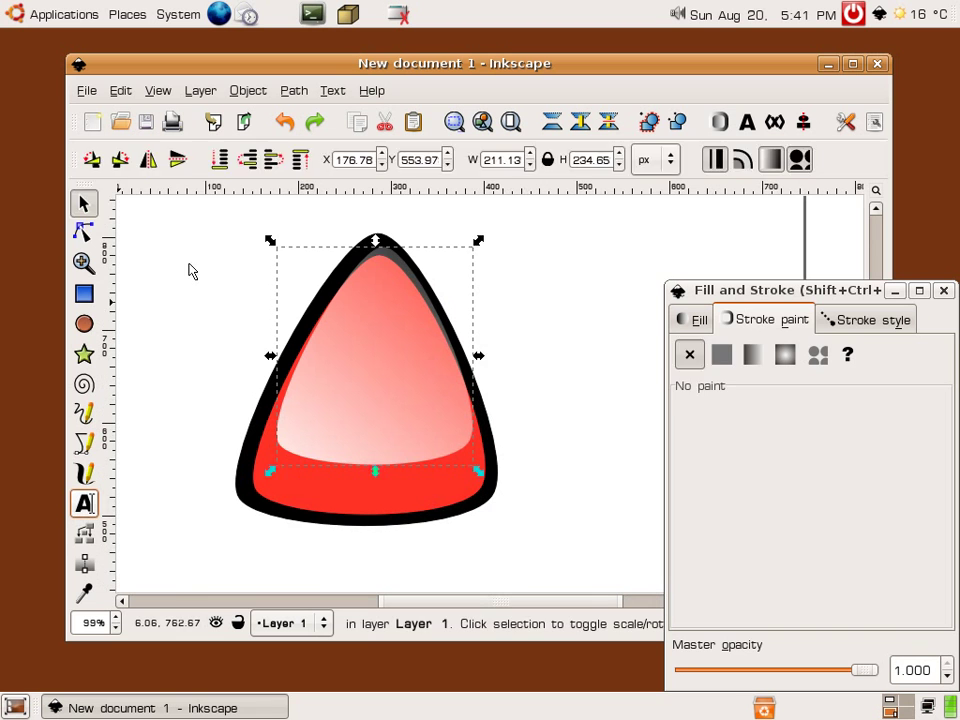
Draw a small flowed-text frame at the top left and set its font to Times New Roman.
{"action": "left_click_drag", "start_coordinate": [172, 256], "coordinate": [223, 319]}
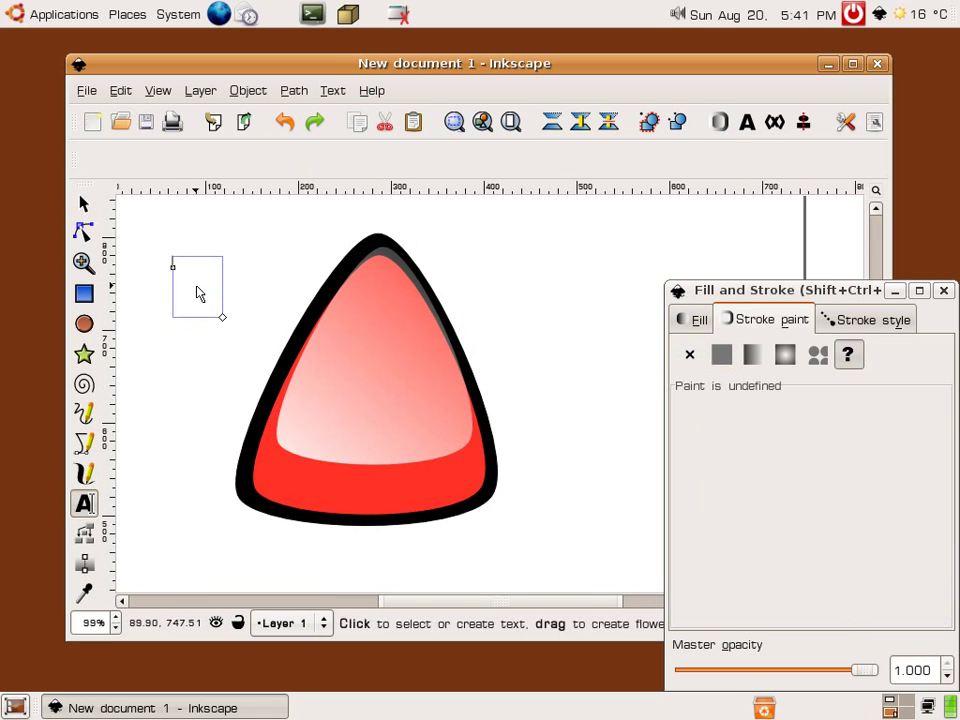
{"action": "left_click", "coordinate": [197, 293]}
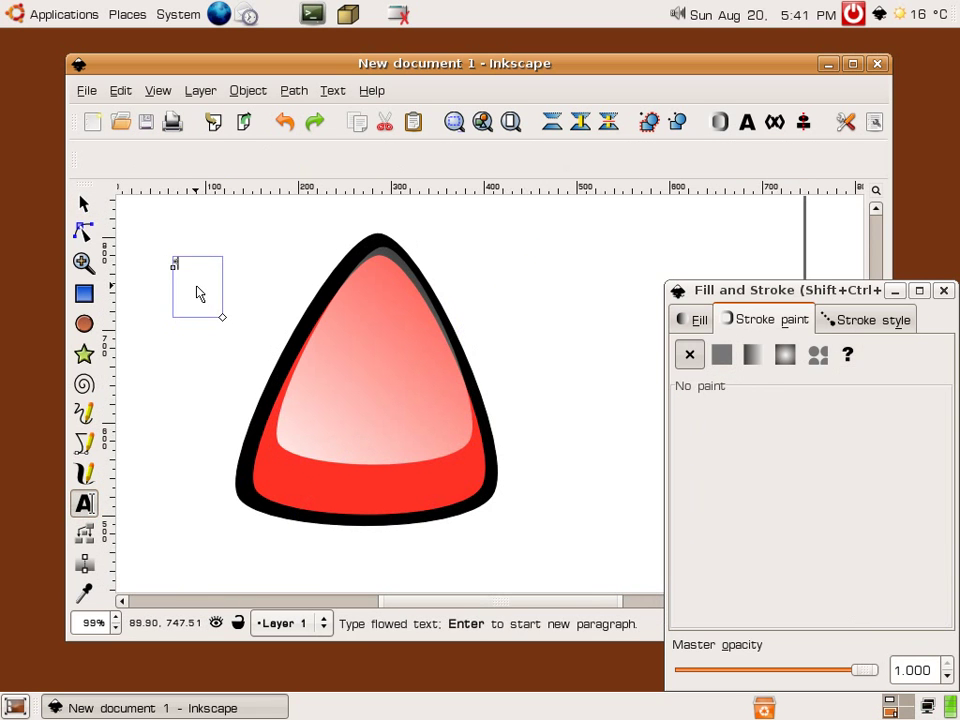
{"action": "key", "text": "ctrl+shift+t"}
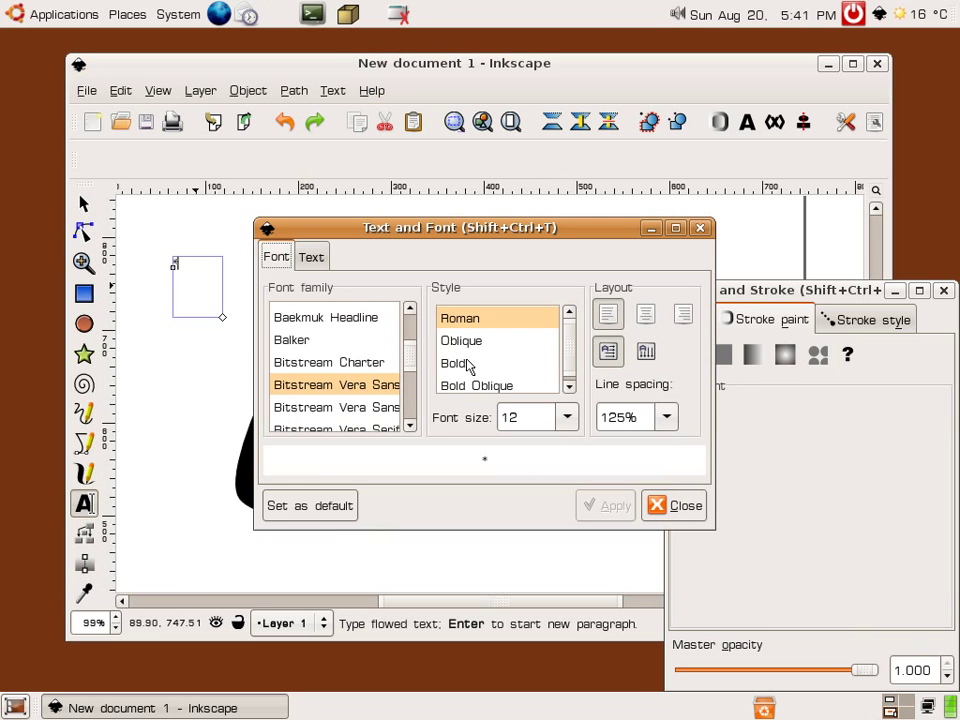
{"action": "left_click_drag", "start_coordinate": [414, 388], "coordinate": [408, 420]}
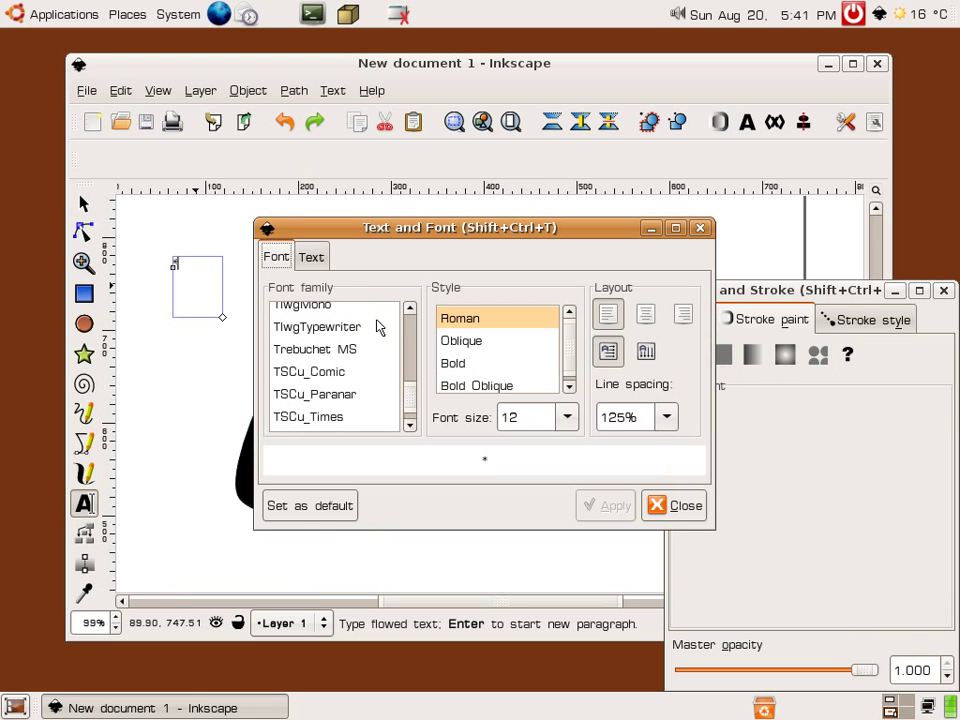
{"action": "scroll", "coordinate": [408, 318], "scroll_direction": "up", "scroll_amount": 1}
{"action": "scroll", "coordinate": [408, 318], "scroll_direction": "up", "scroll_amount": 1}
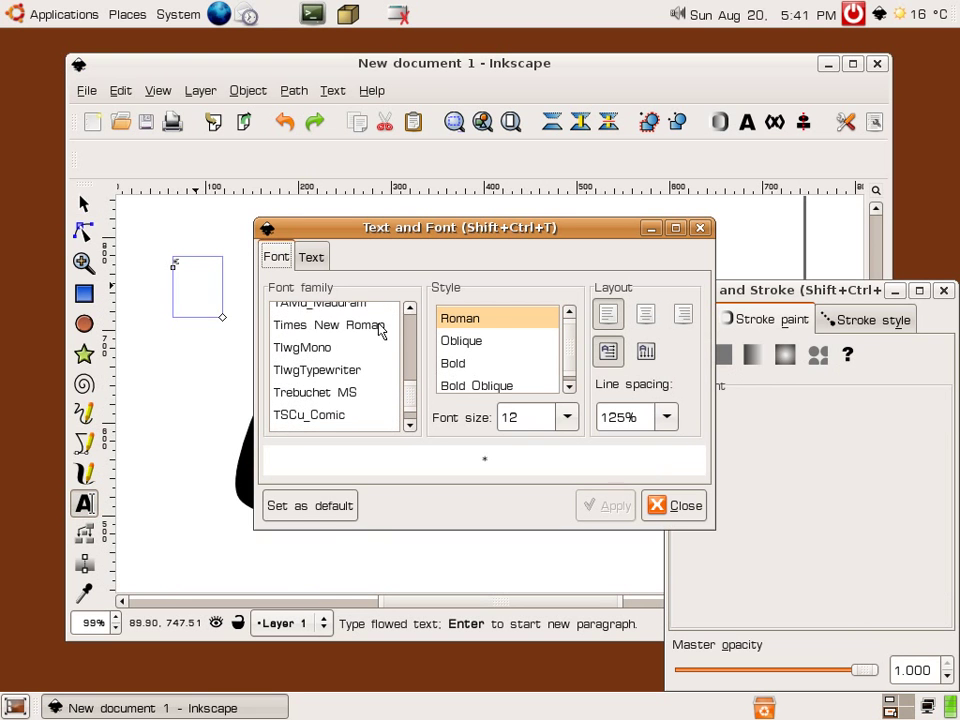
{"action": "left_click", "coordinate": [381, 326]}
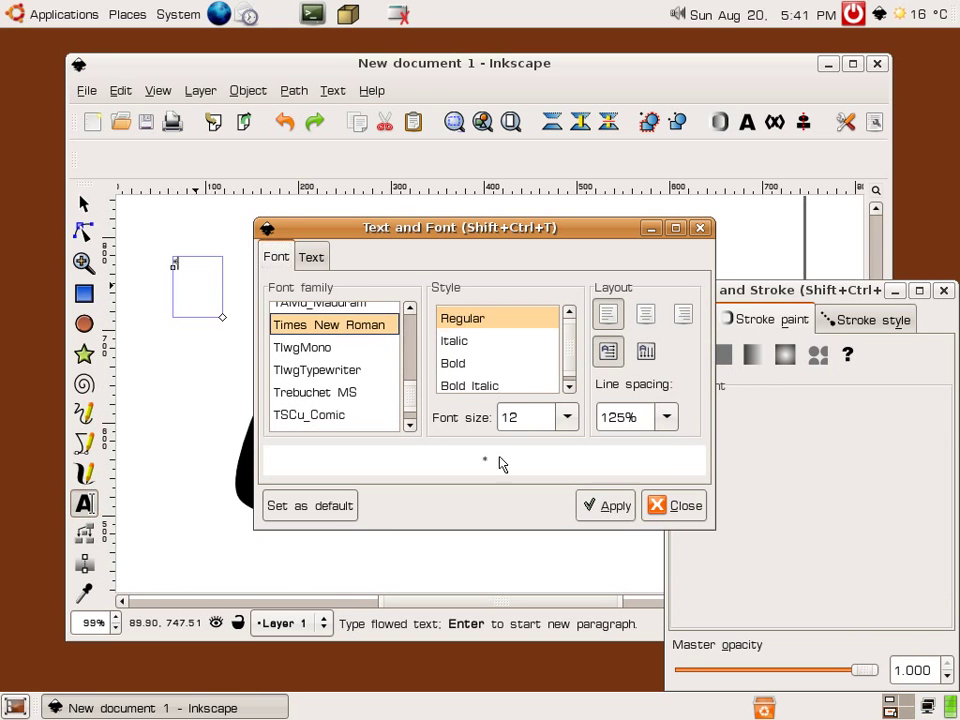
{"action": "left_click", "coordinate": [611, 508]}
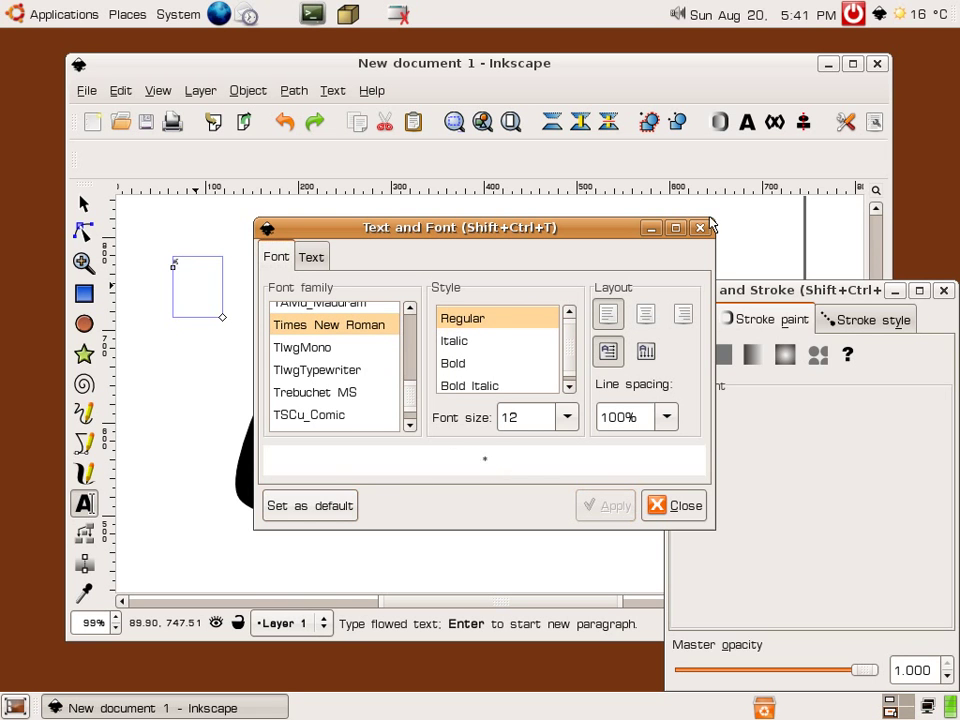
Enlarge the tiny asterisk and move it onto the triangle's centre.
{"action": "key", "text": "ctrl+w"}
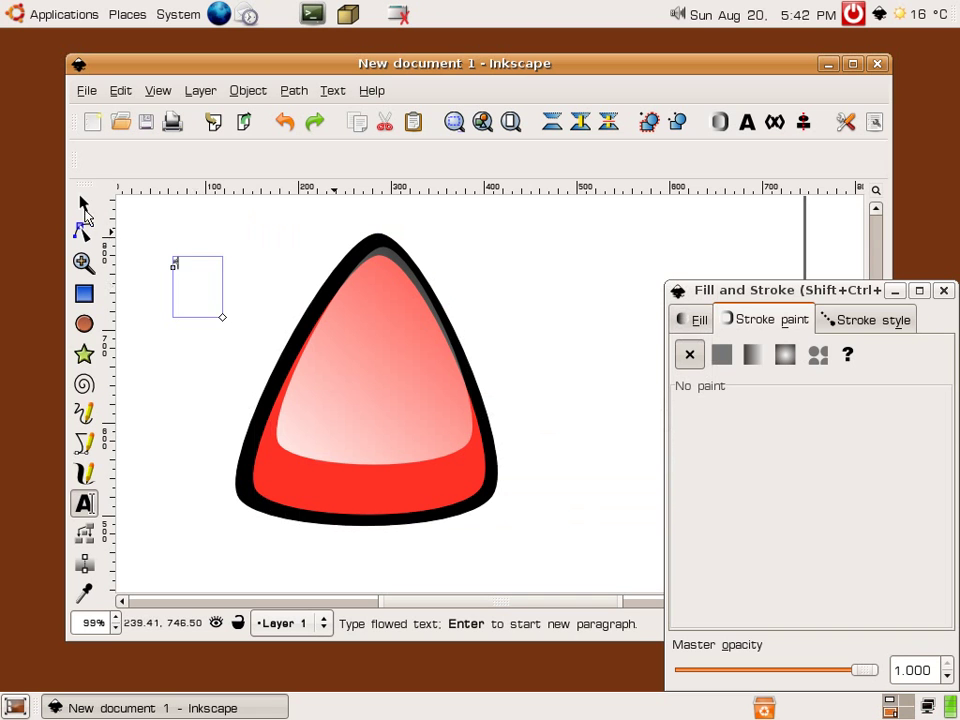
{"action": "left_click", "coordinate": [83, 203]}
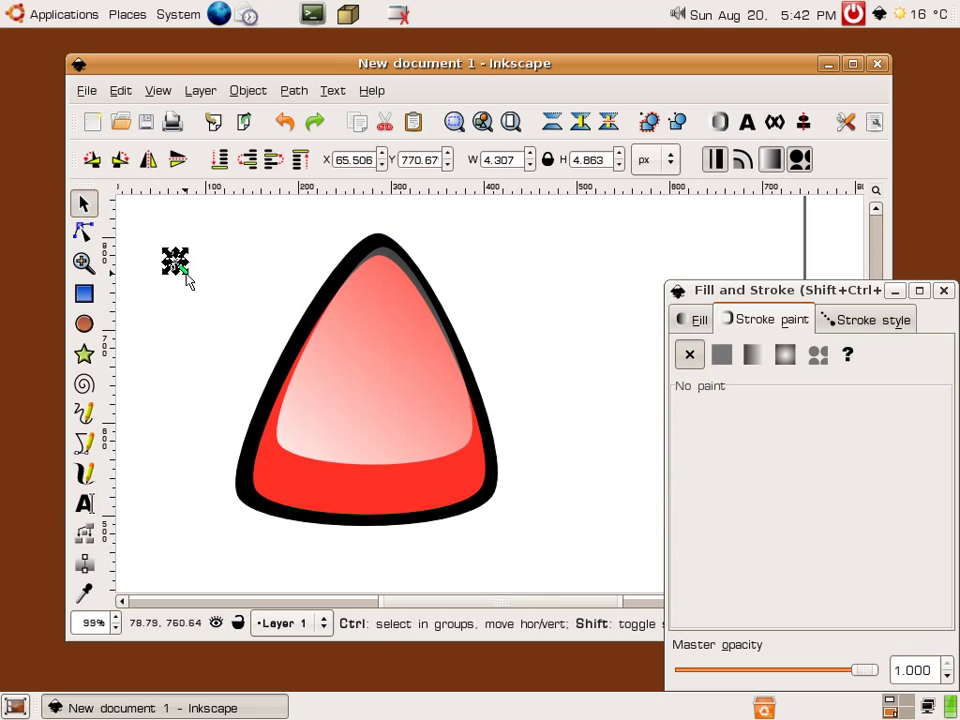
{"action": "left_click_drag", "start_coordinate": [186, 276], "coordinate": [299, 403]}
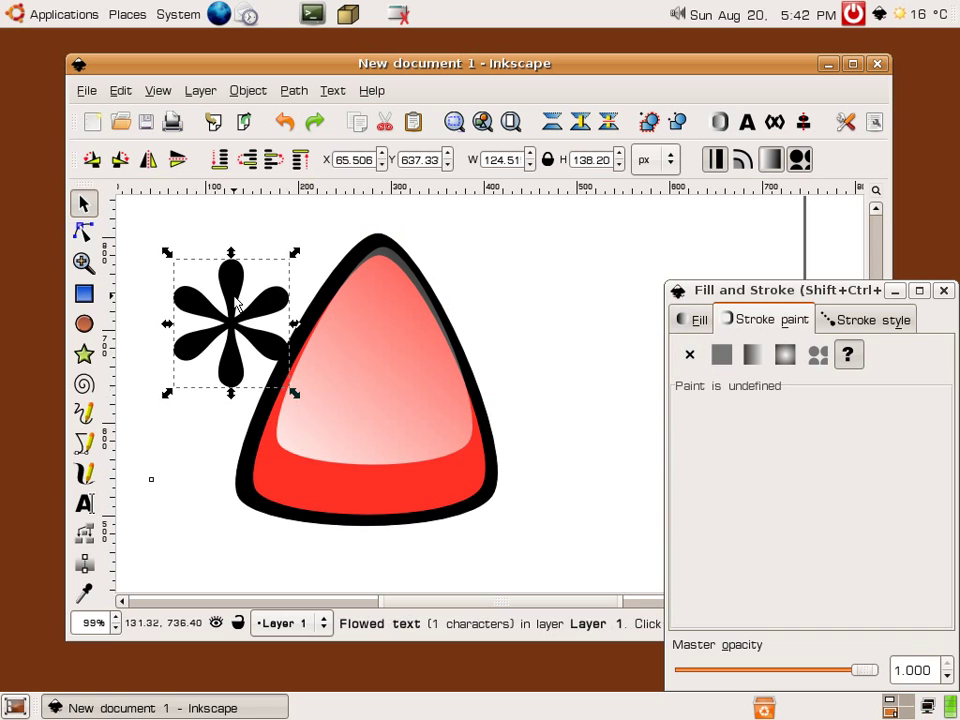
{"action": "left_click_drag", "start_coordinate": [239, 304], "coordinate": [376, 384]}
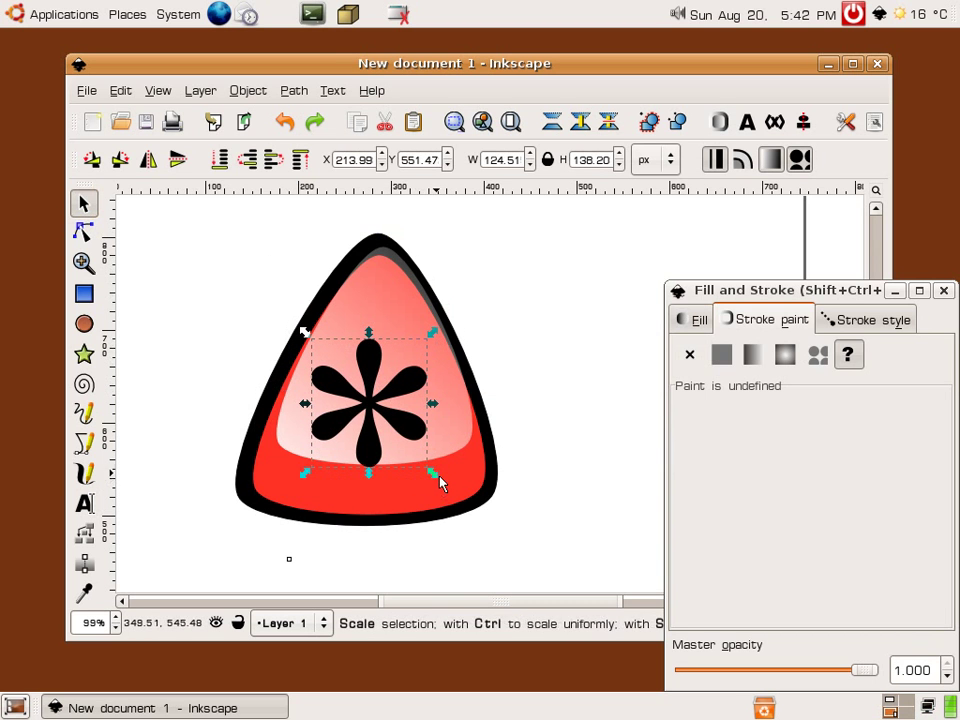
Enlarge the asterisk further to about 148 × 167 px and nudge it slightly left.
{"action": "left_click_drag", "start_coordinate": [444, 493], "coordinate": [452, 506]}
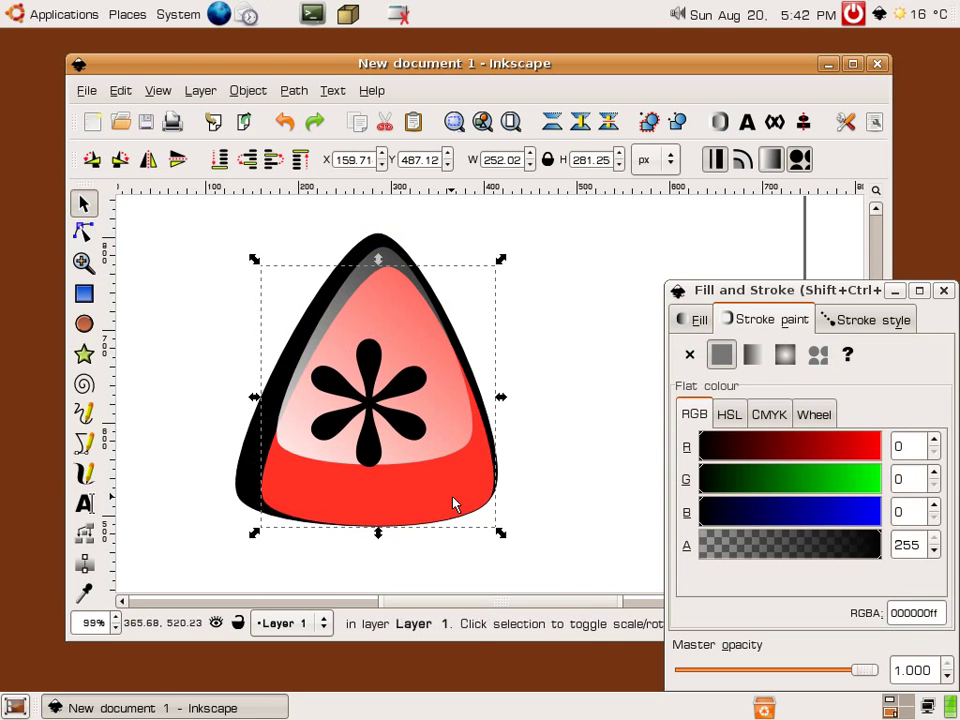
{"action": "key", "text": "ctrl+z"}
{"action": "left_click", "coordinate": [342, 437]}
{"action": "left_click", "coordinate": [342, 437]}
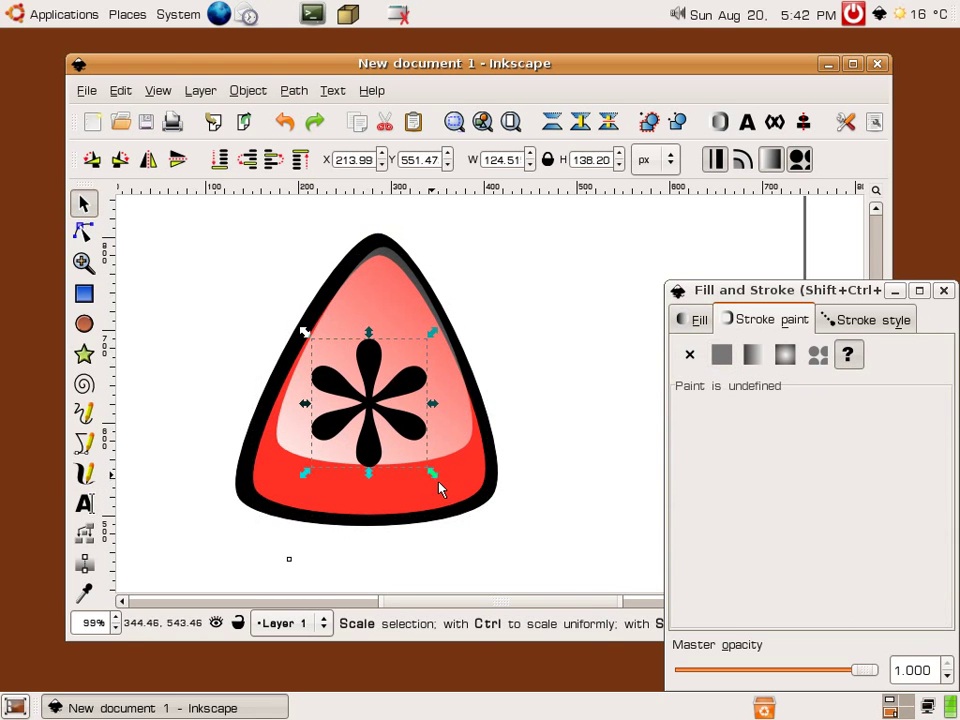
{"action": "left_click_drag", "start_coordinate": [439, 486], "coordinate": [454, 499]}
{"action": "key", "text": "ctrl+z"}
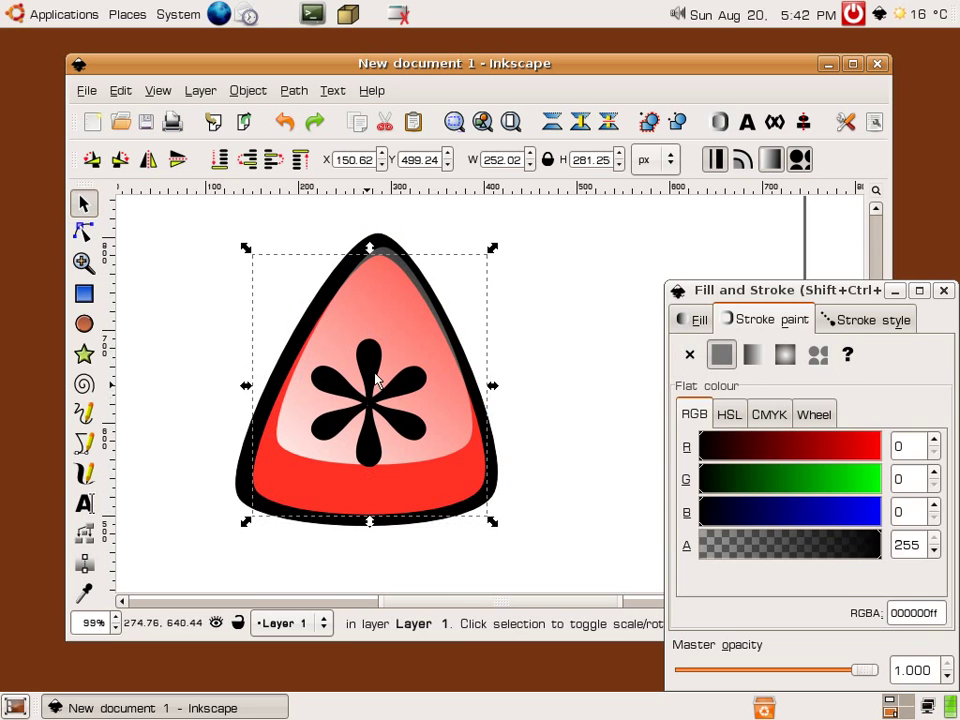
{"action": "left_click", "coordinate": [377, 381]}
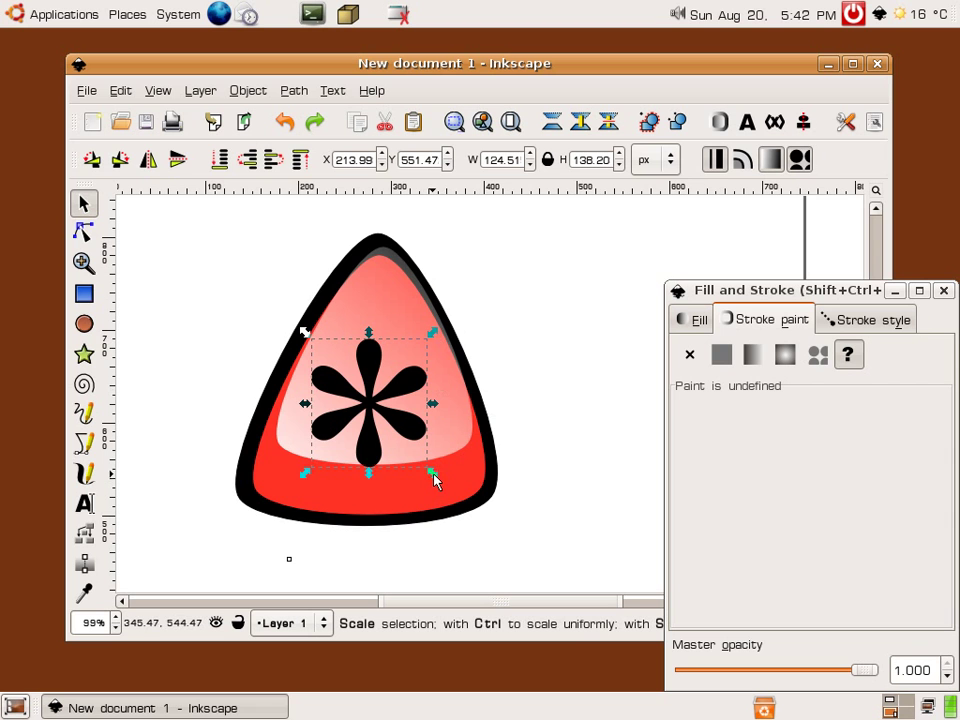
{"action": "left_click_drag", "start_coordinate": [437, 478], "coordinate": [458, 510]}
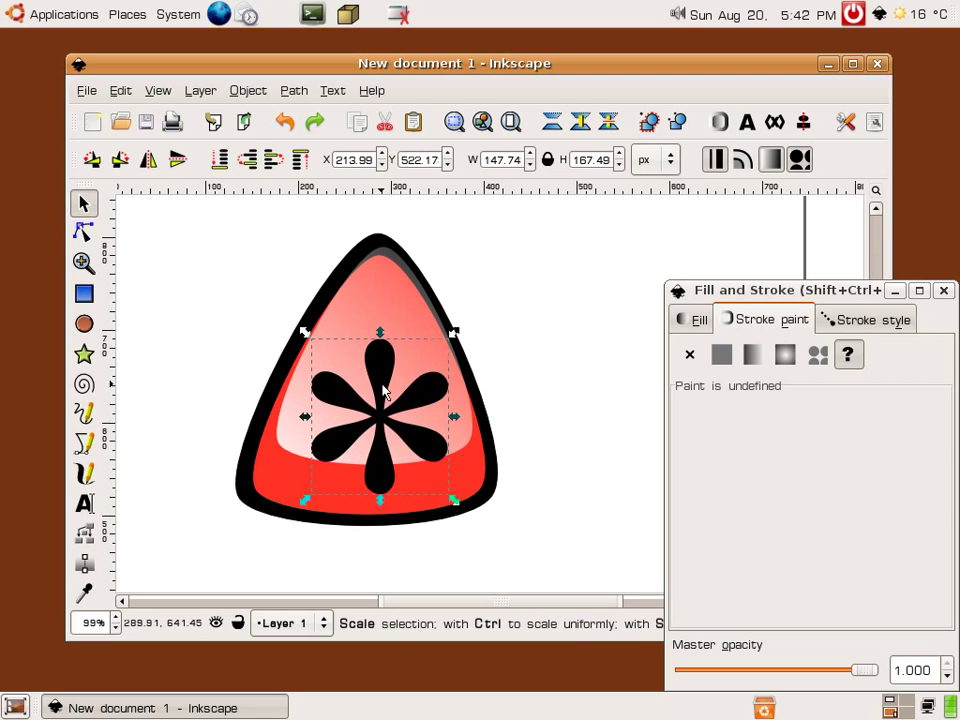
{"action": "left_click_drag", "start_coordinate": [379, 392], "coordinate": [375, 391]}
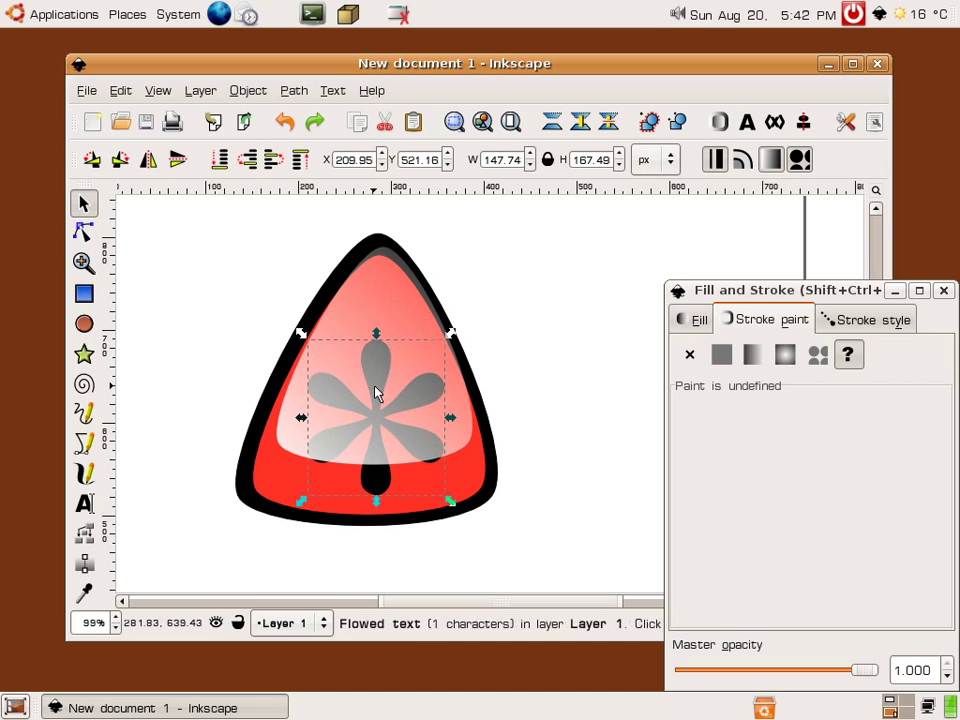
{"action": "left_click", "coordinate": [182, 338]}
Move the shine's gradient start down-left and pull its end inward to shorten the fade.
{"action": "left_click", "coordinate": [369, 336]}
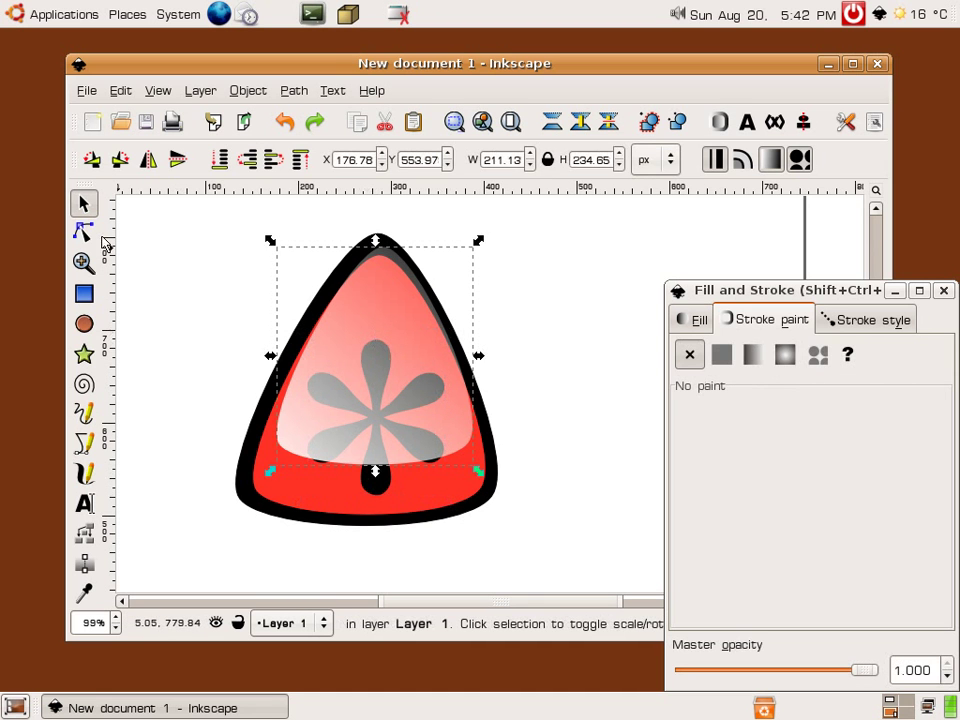
{"action": "left_click", "coordinate": [84, 231]}
{"action": "left_click_drag", "start_coordinate": [297, 519], "coordinate": [206, 539]}
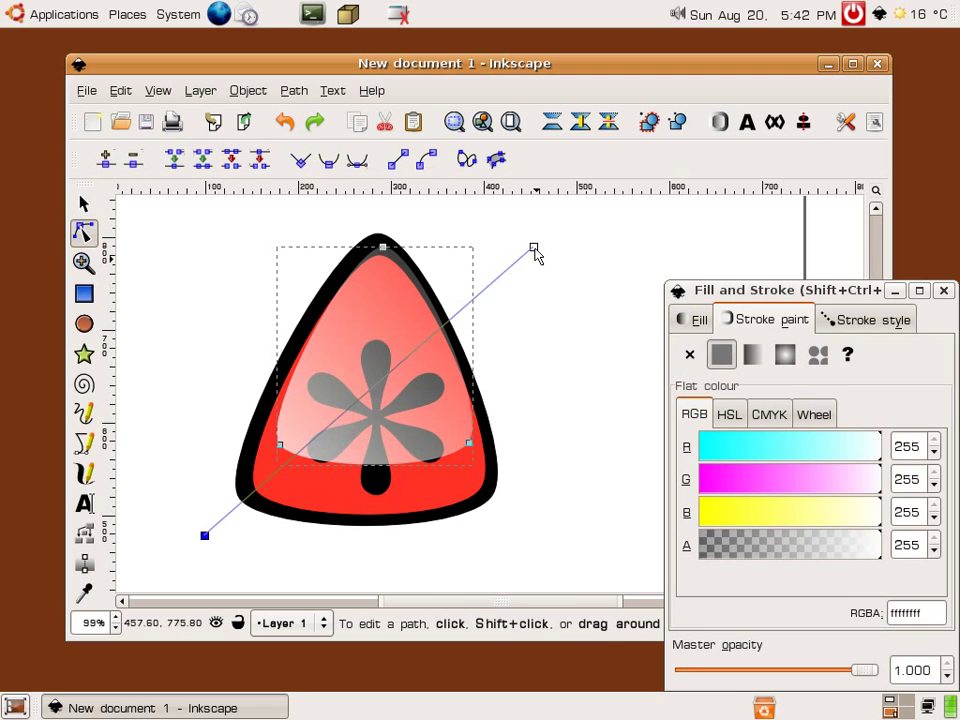
{"action": "left_click", "coordinate": [534, 248]}
{"action": "mouse_move", "coordinate": [536, 256]}
{"action": "left_mouse_down"}
{"action": "mouse_move", "coordinate": [523, 272]}
{"action": "mouse_move", "coordinate": [553, 245]}
{"action": "left_mouse_up"}
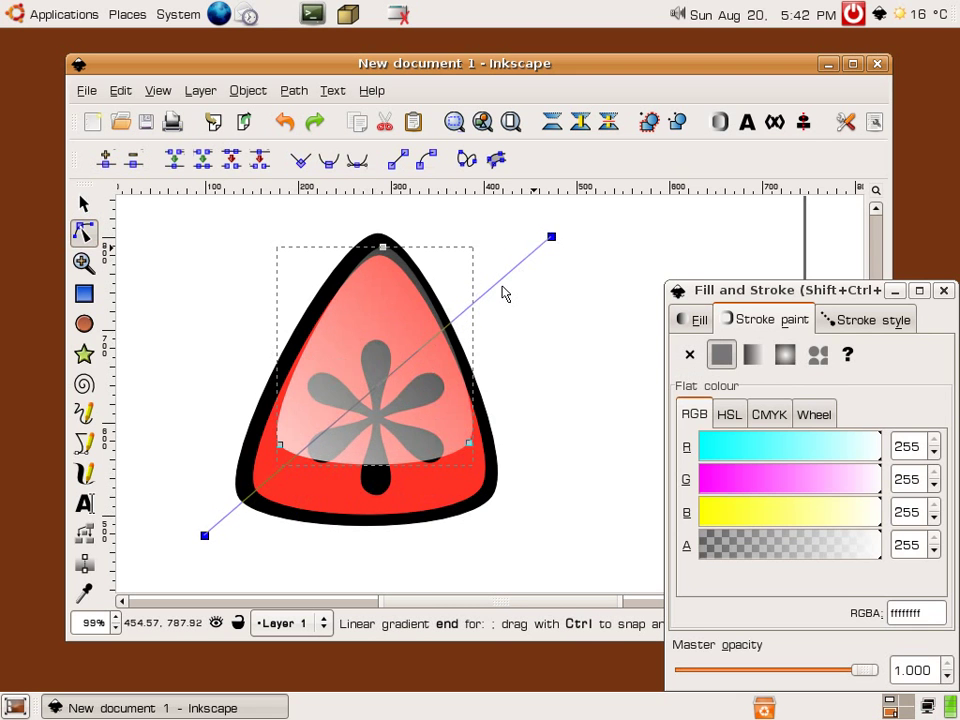
{"action": "left_click_drag", "start_coordinate": [505, 293], "coordinate": [502, 295]}
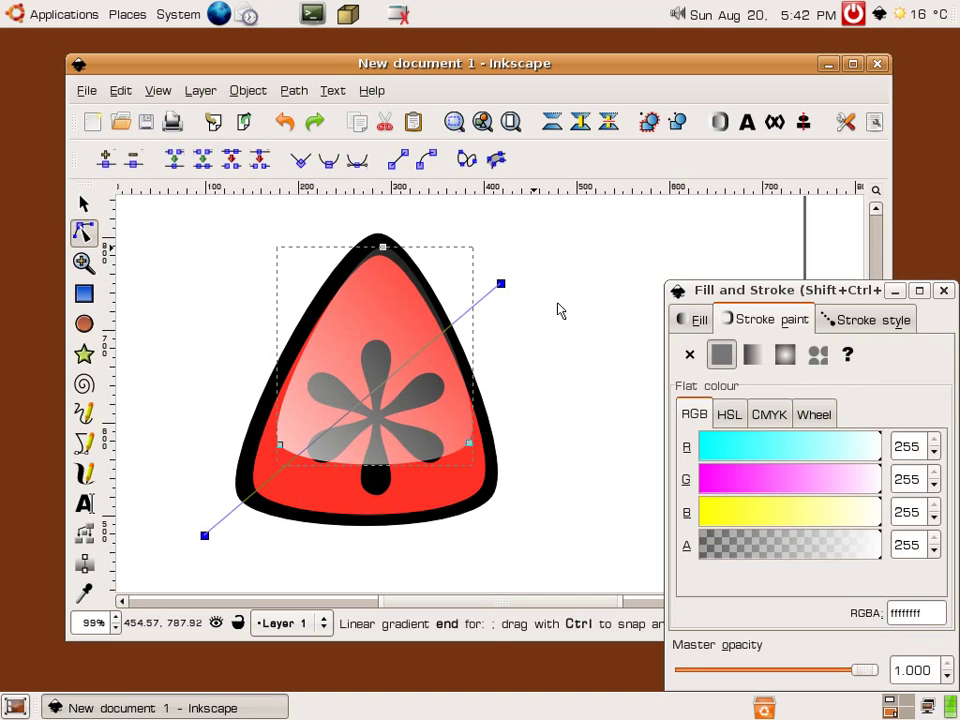
{"action": "left_click", "coordinate": [589, 315]}
{"action": "left_click", "coordinate": [590, 315]}
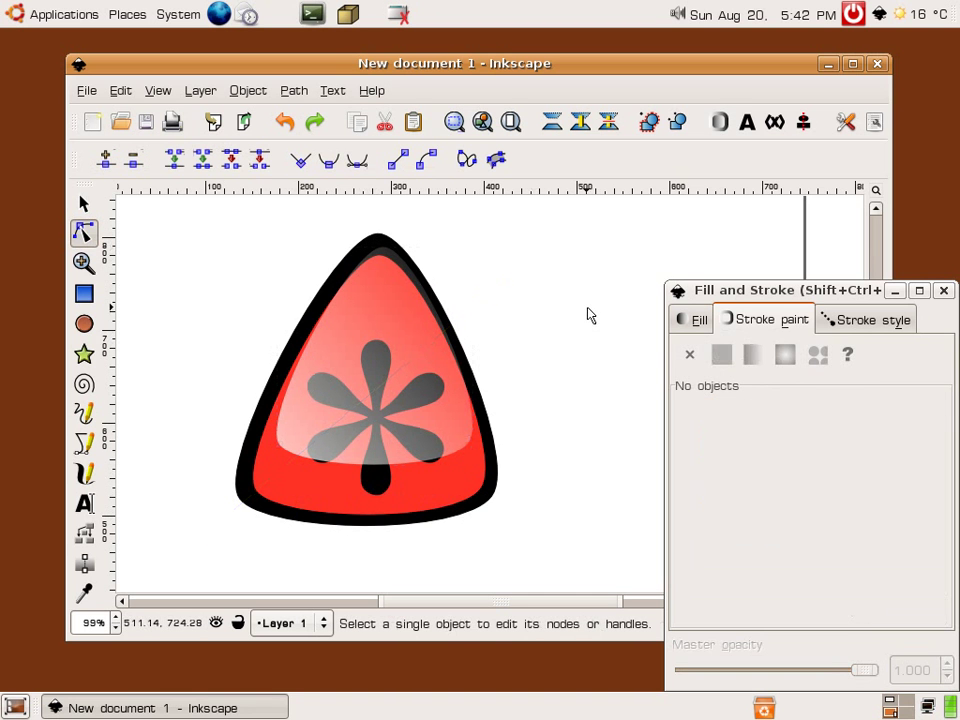
Adjust the triangle outline's RGB values until it is dark orange c16100ff.
{"action": "left_click", "coordinate": [465, 501]}
{"action": "left_click", "coordinate": [851, 450]}
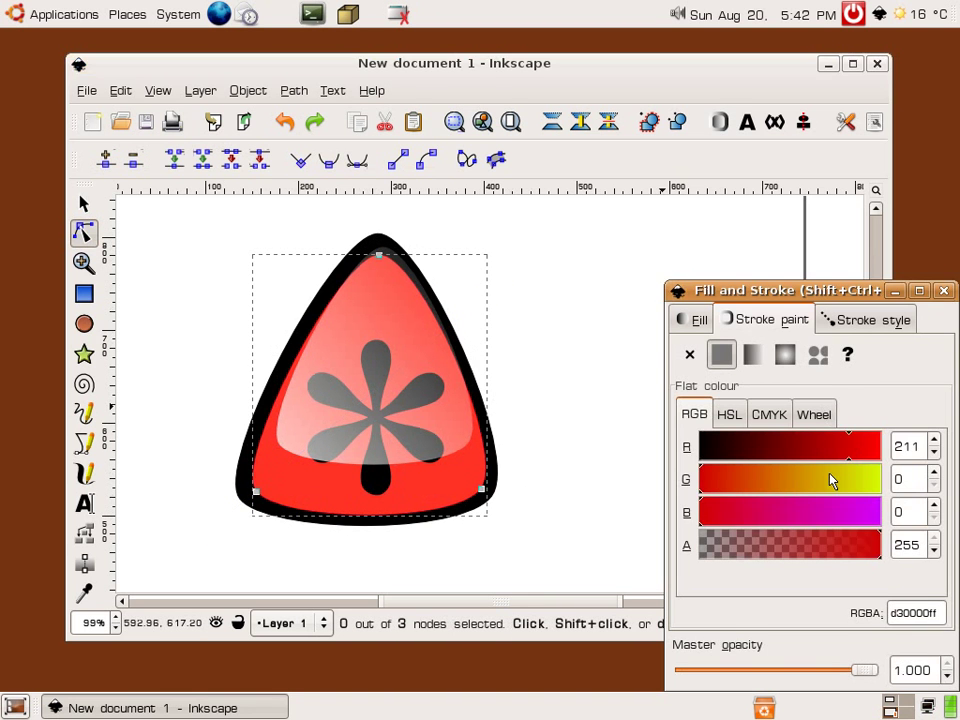
{"action": "left_click", "coordinate": [831, 480]}
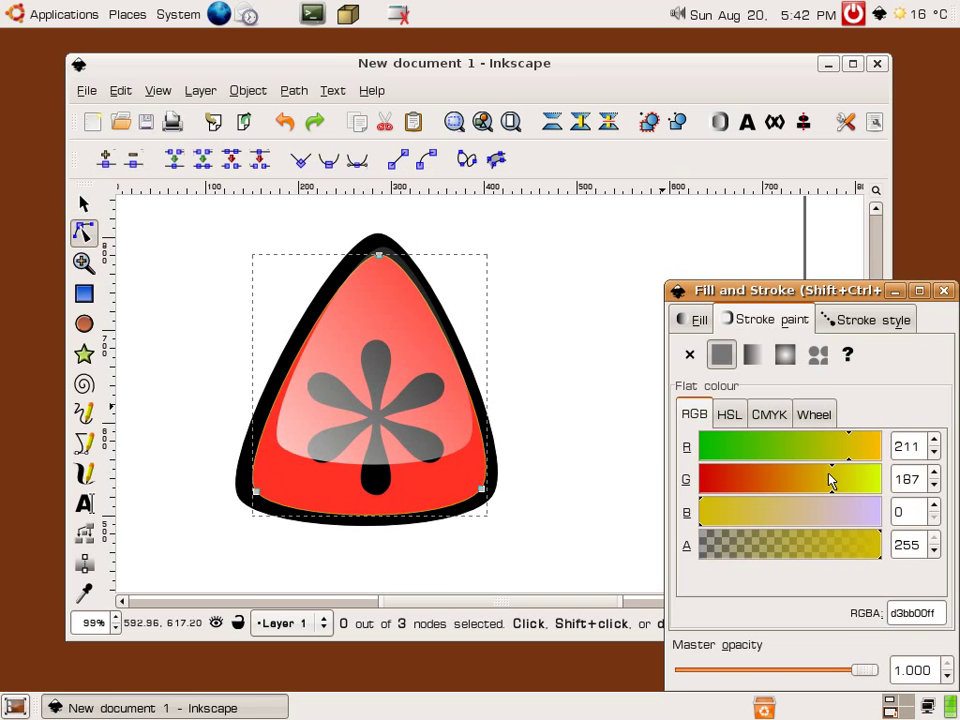
{"action": "left_click", "coordinate": [768, 478]}
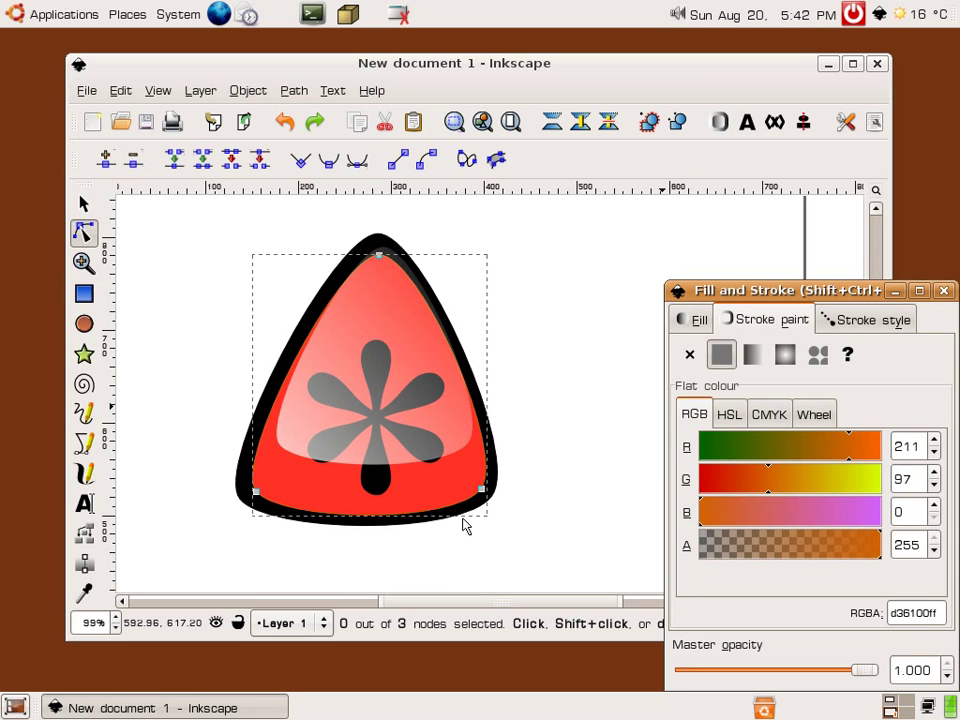
{"action": "left_click", "coordinate": [576, 479]}
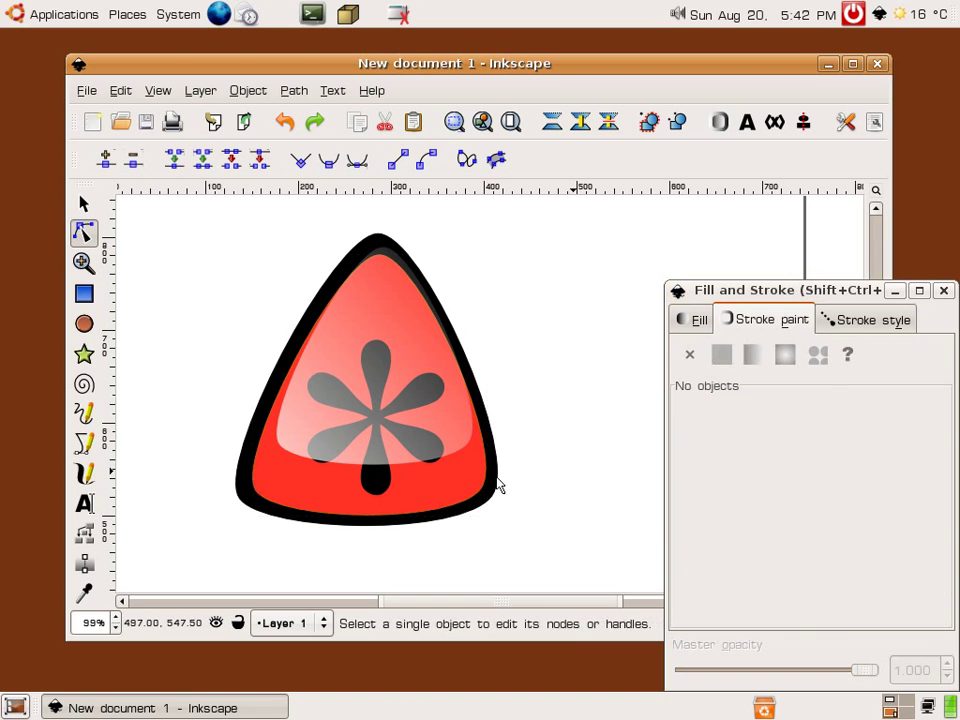
{"action": "left_click", "coordinate": [317, 508]}
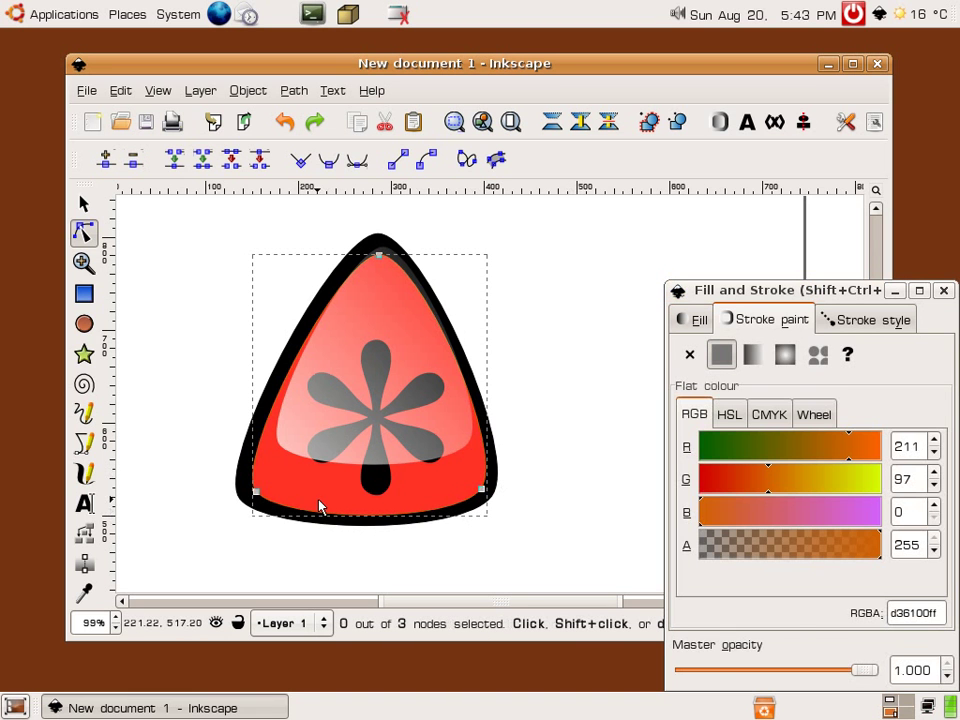
{"action": "left_click", "coordinate": [866, 452]}
{"action": "left_click", "coordinate": [838, 450]}
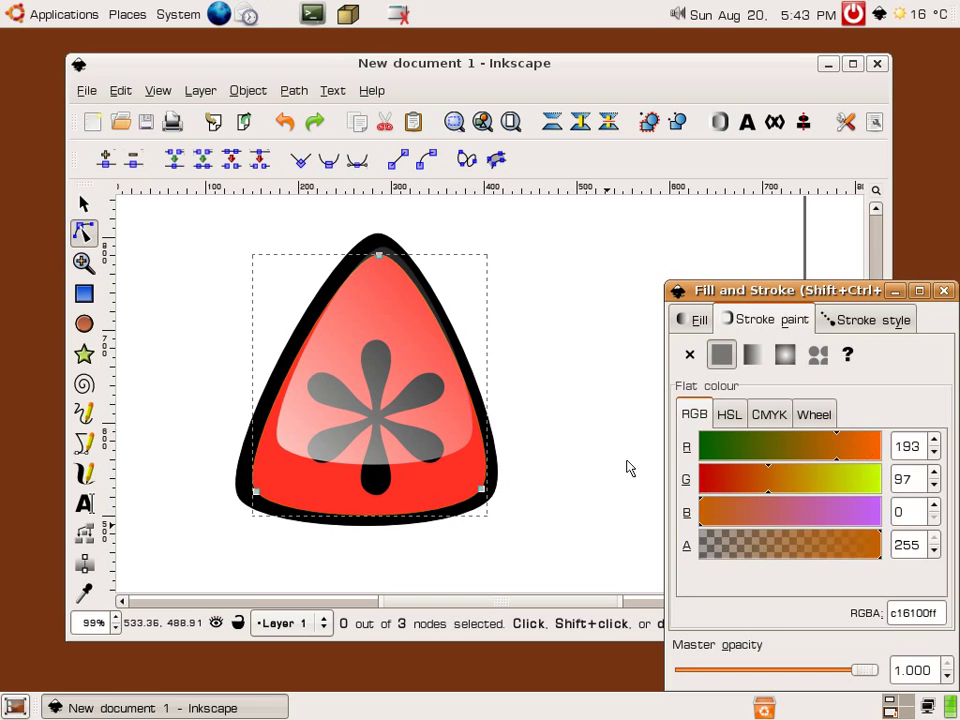
{"action": "left_click", "coordinate": [500, 542]}
{"action": "left_click", "coordinate": [492, 478]}
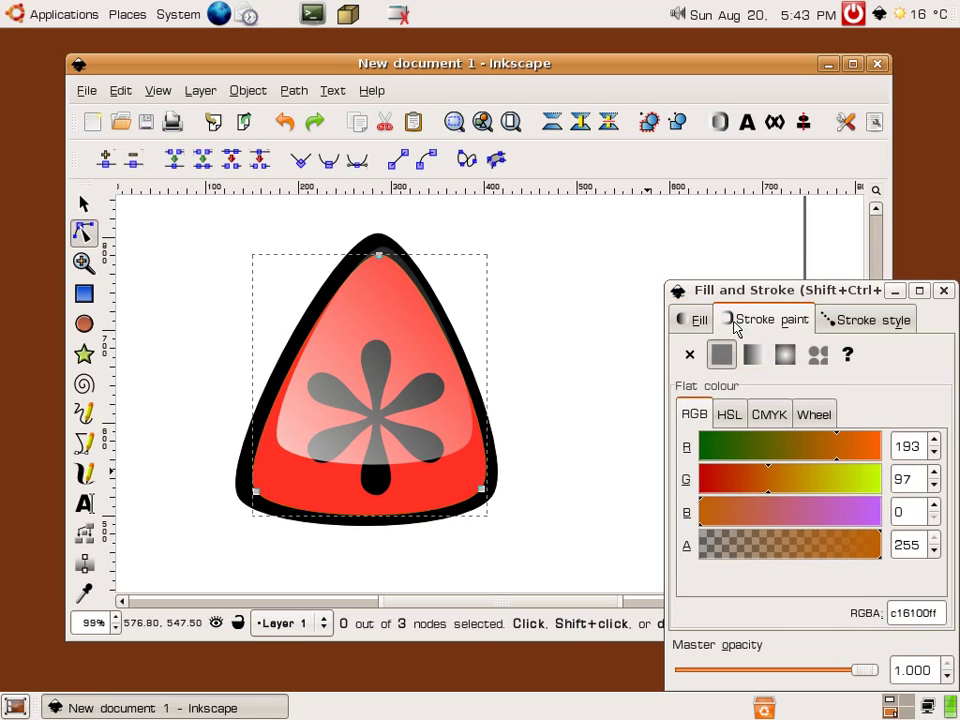
Shift the triangle's fill from red to green using the R, G and B sliders.
{"action": "key", "text": "ctrl+shift+f"}
{"action": "left_click", "coordinate": [834, 458]}
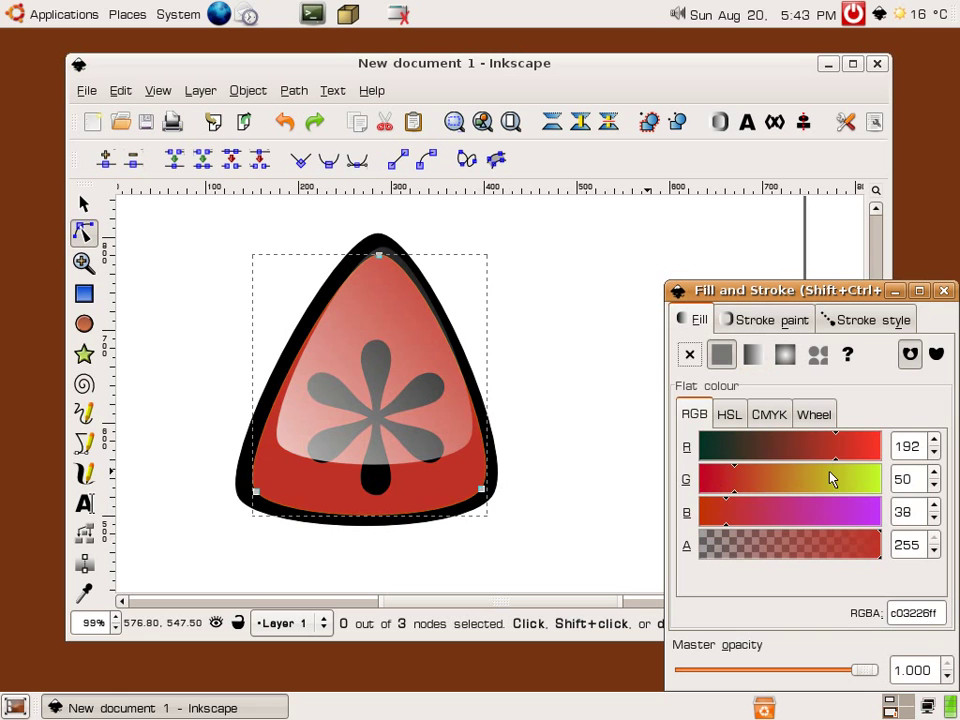
{"action": "left_click", "coordinate": [836, 478]}
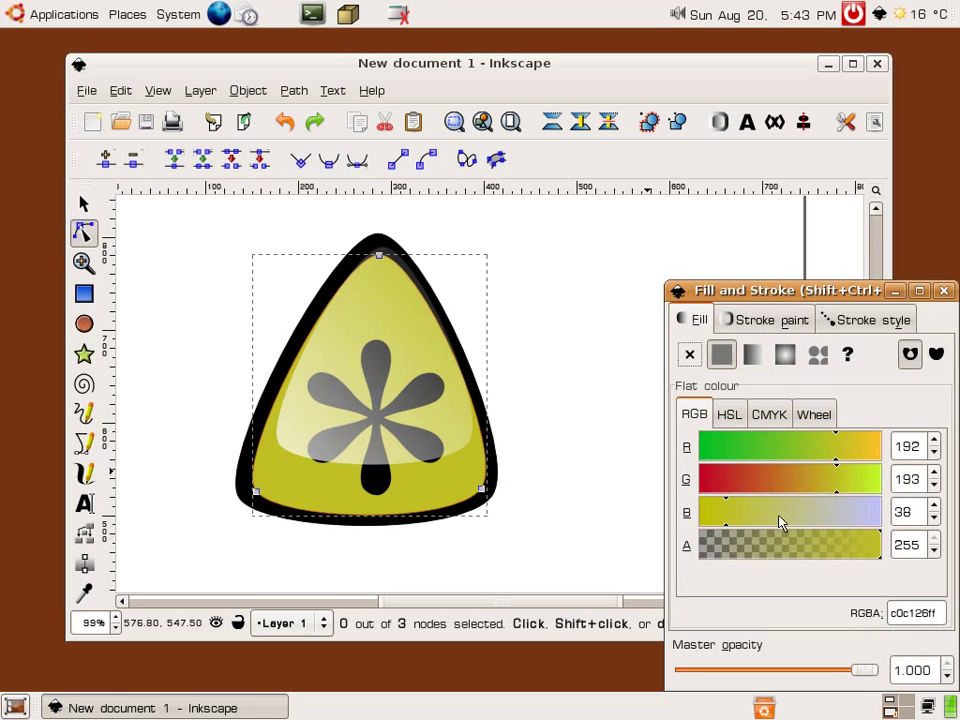
{"action": "left_click", "coordinate": [780, 518]}
{"action": "left_click", "coordinate": [855, 480]}
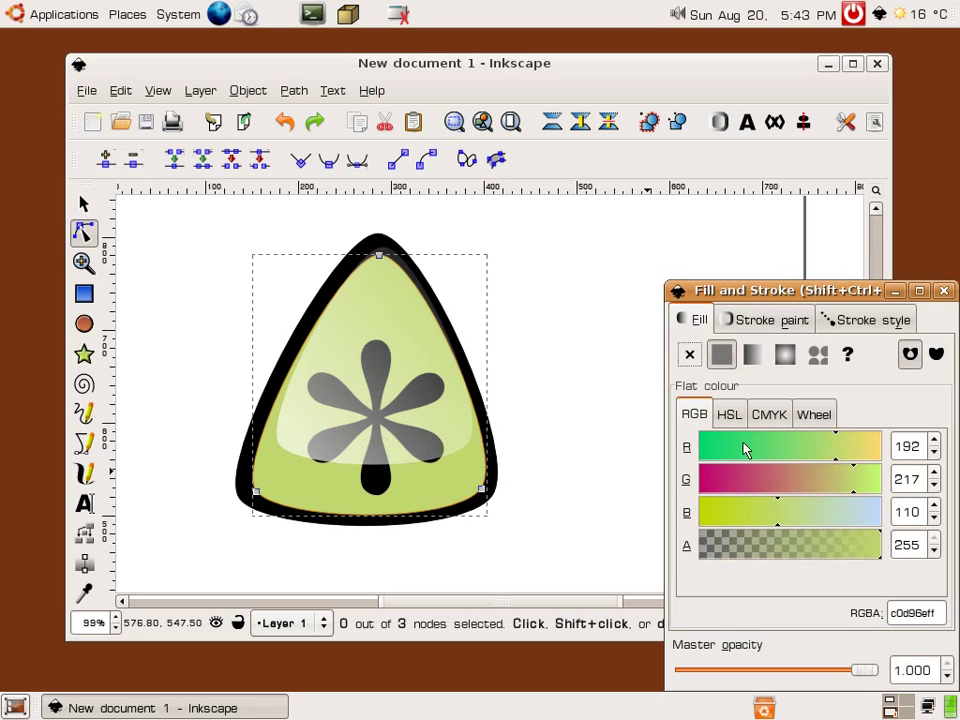
{"action": "left_click", "coordinate": [778, 452]}
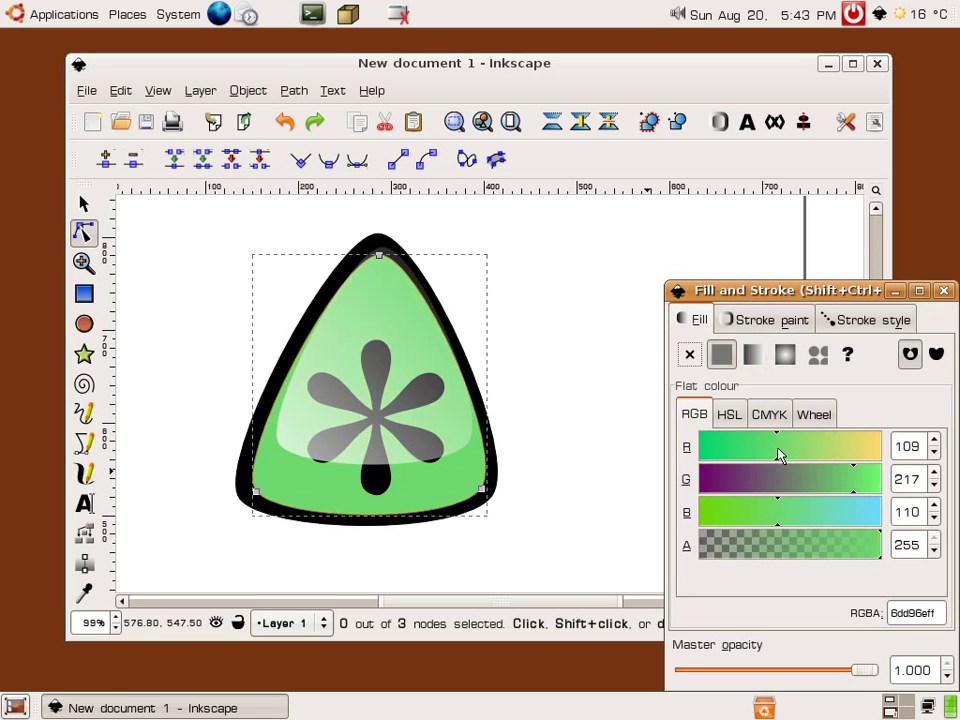
{"action": "left_click", "coordinate": [574, 424]}
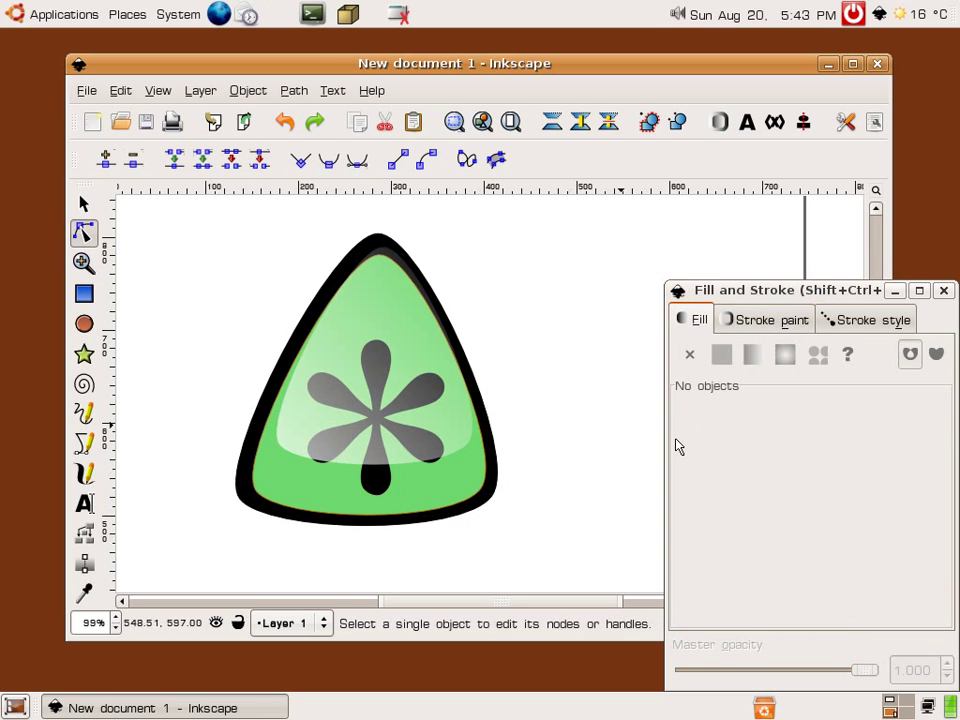
Fine-tune the green fill to a medium green, 3fa36eff.
{"action": "left_click", "coordinate": [461, 497]}
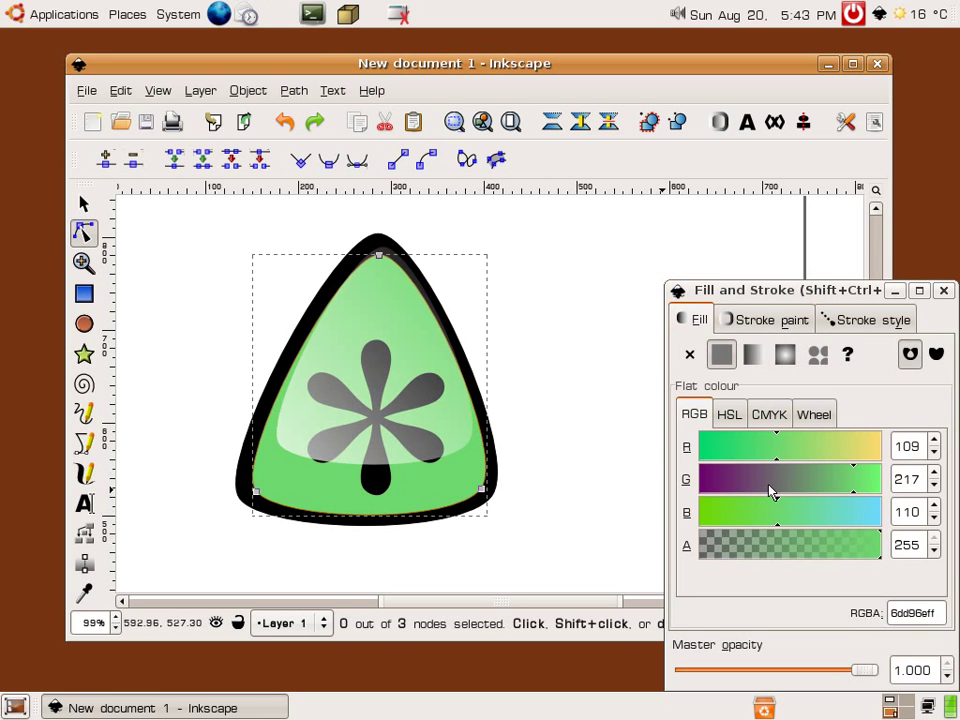
{"action": "left_click", "coordinate": [745, 455]}
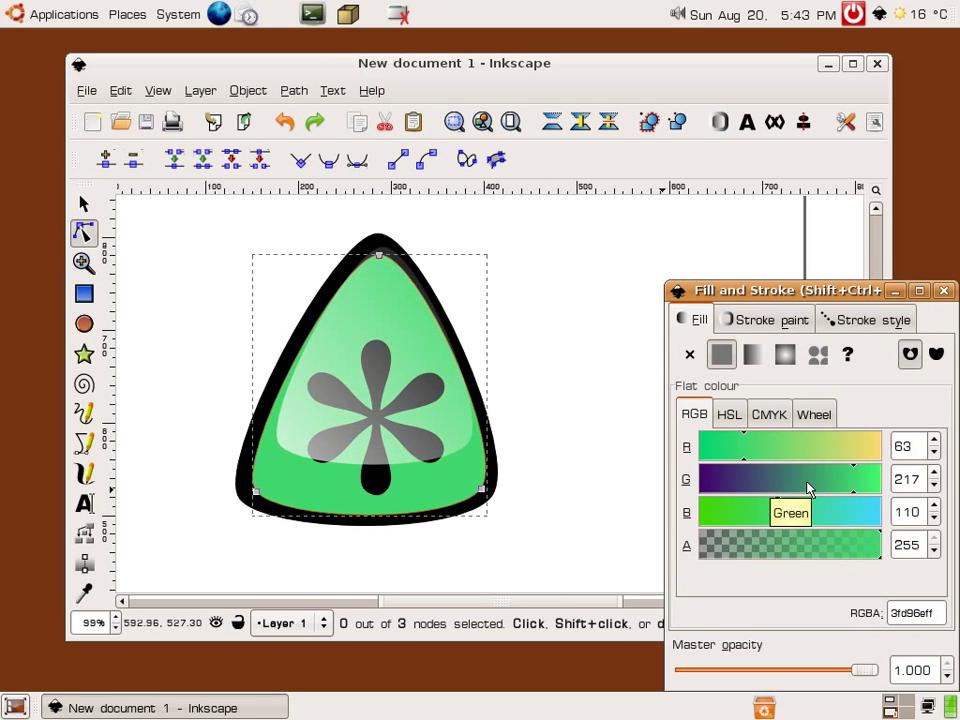
{"action": "left_click", "coordinate": [794, 489]}
{"action": "left_click", "coordinate": [818, 489]}
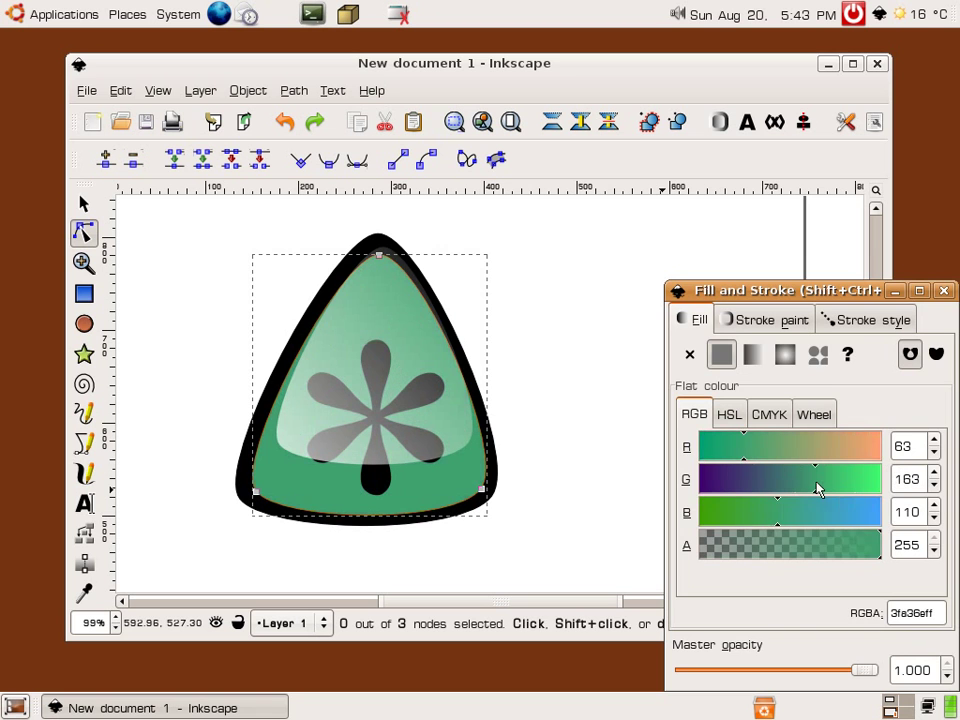
{"action": "left_click", "coordinate": [612, 446]}
Widen the shine slightly to the right.
{"action": "left_click", "coordinate": [405, 341]}
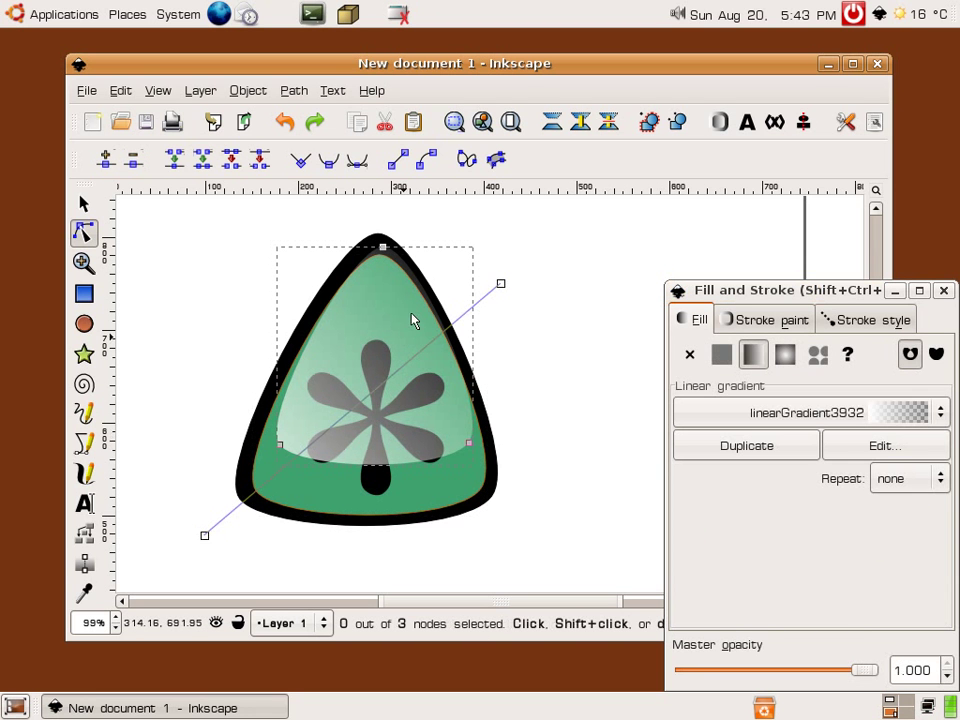
{"action": "left_click", "coordinate": [83, 204]}
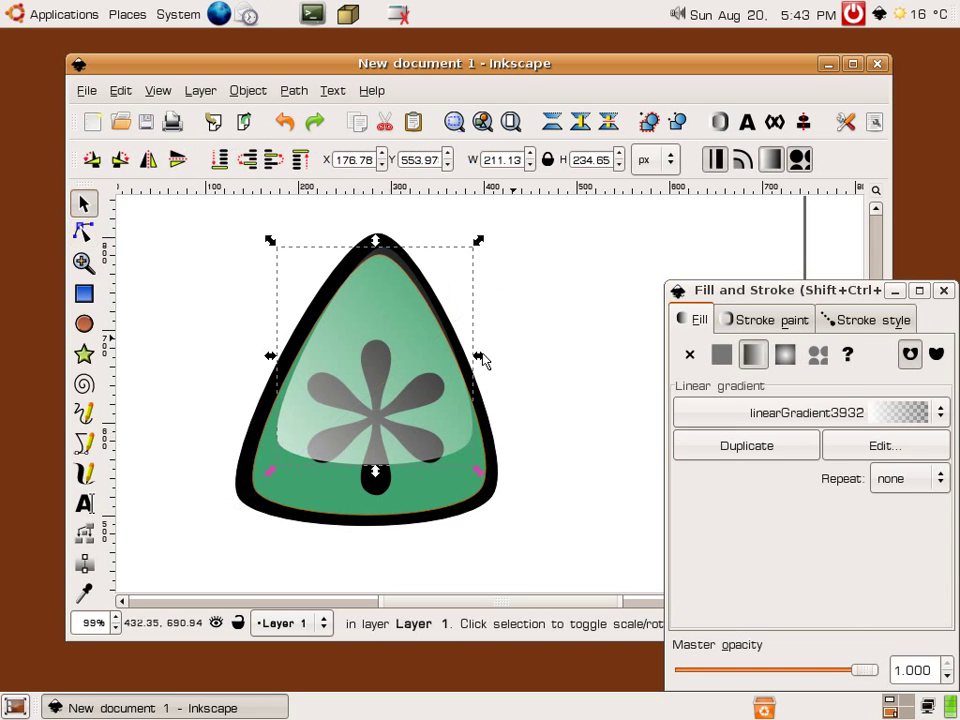
{"action": "left_click_drag", "start_coordinate": [479, 357], "coordinate": [485, 362]}
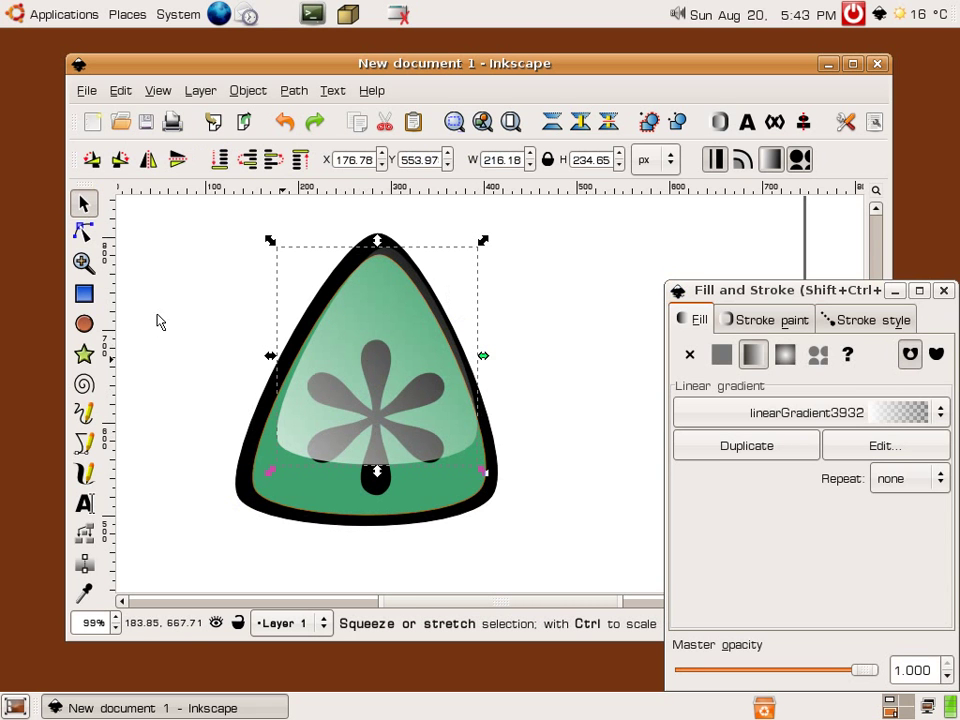
Run the shine's gradient diagonally from the icon's upper left to beyond its lower right.
{"action": "key", "text": "n"}
{"action": "left_click_drag", "start_coordinate": [202, 535], "coordinate": [465, 541]}
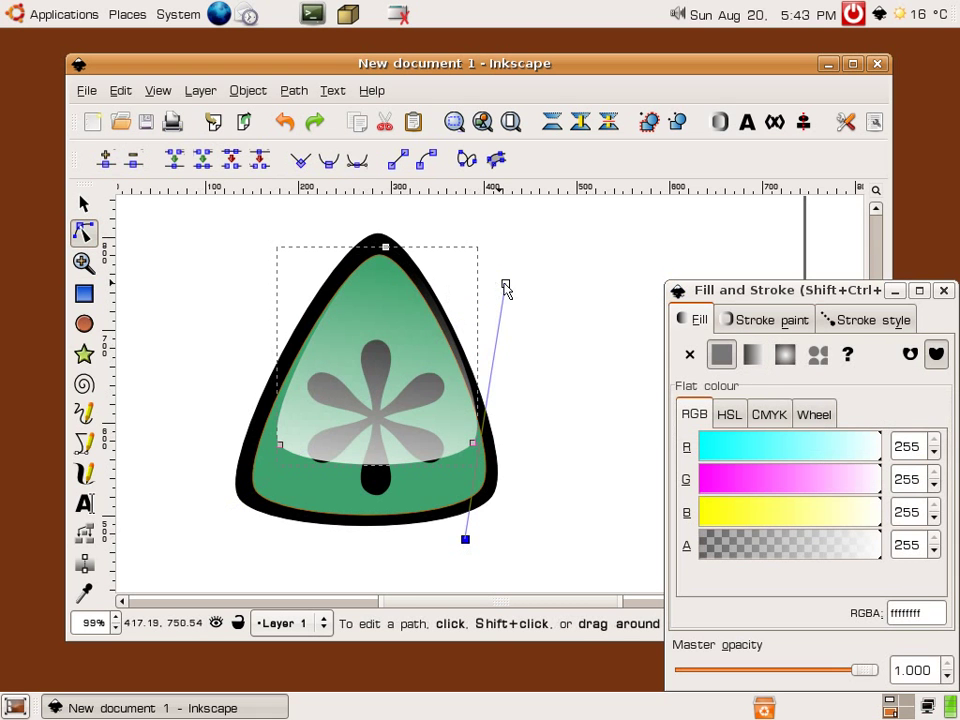
{"action": "left_click_drag", "start_coordinate": [507, 285], "coordinate": [238, 250]}
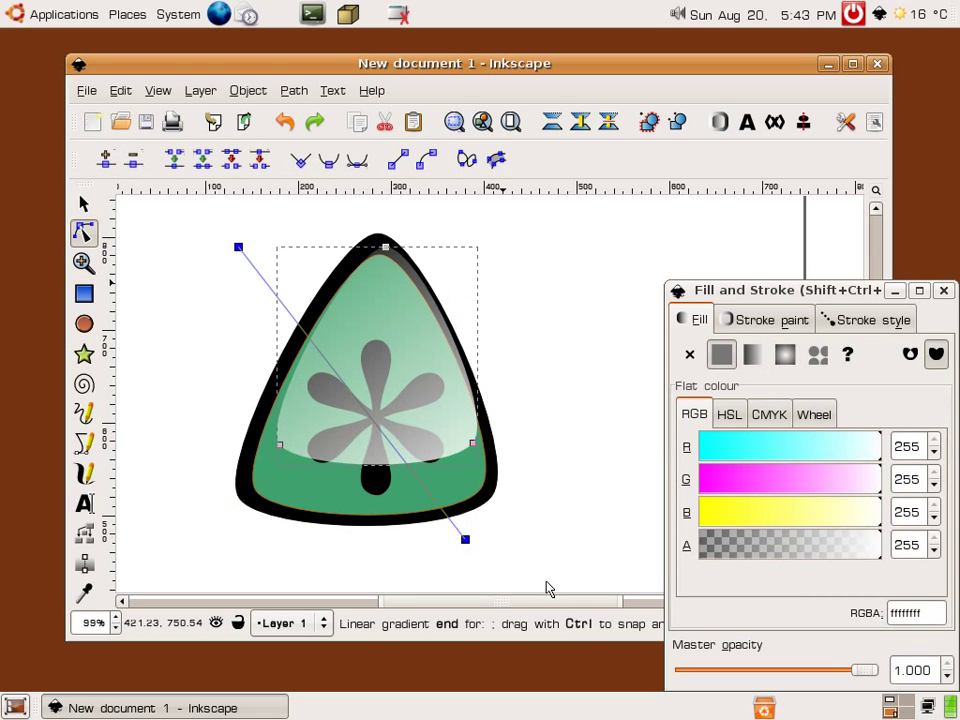
{"action": "left_click", "coordinate": [465, 541]}
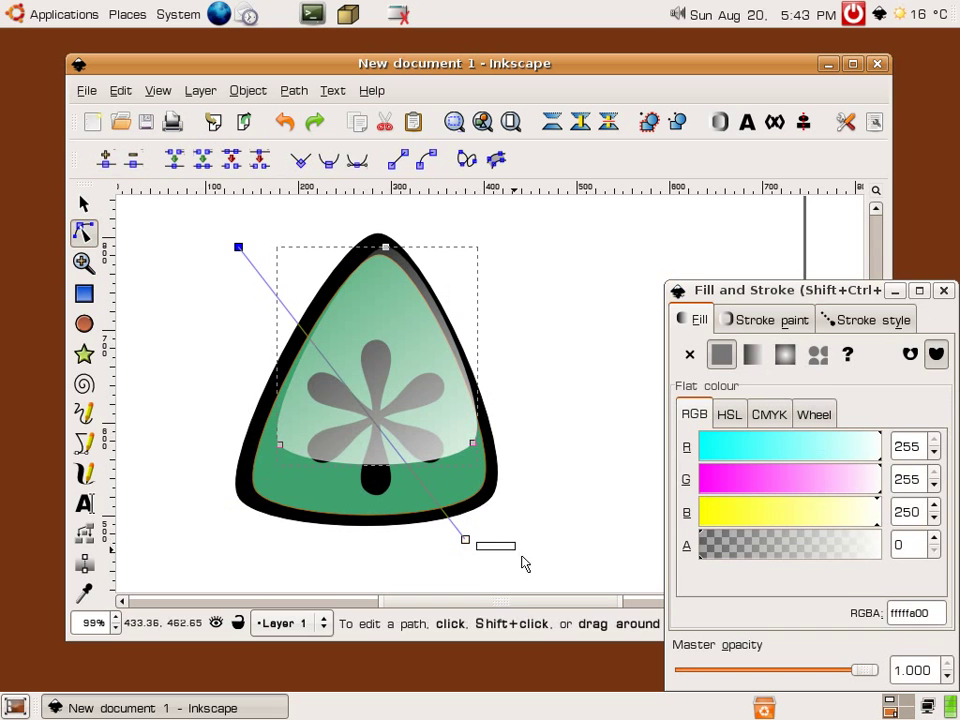
{"action": "left_click_drag", "start_coordinate": [467, 545], "coordinate": [513, 560]}
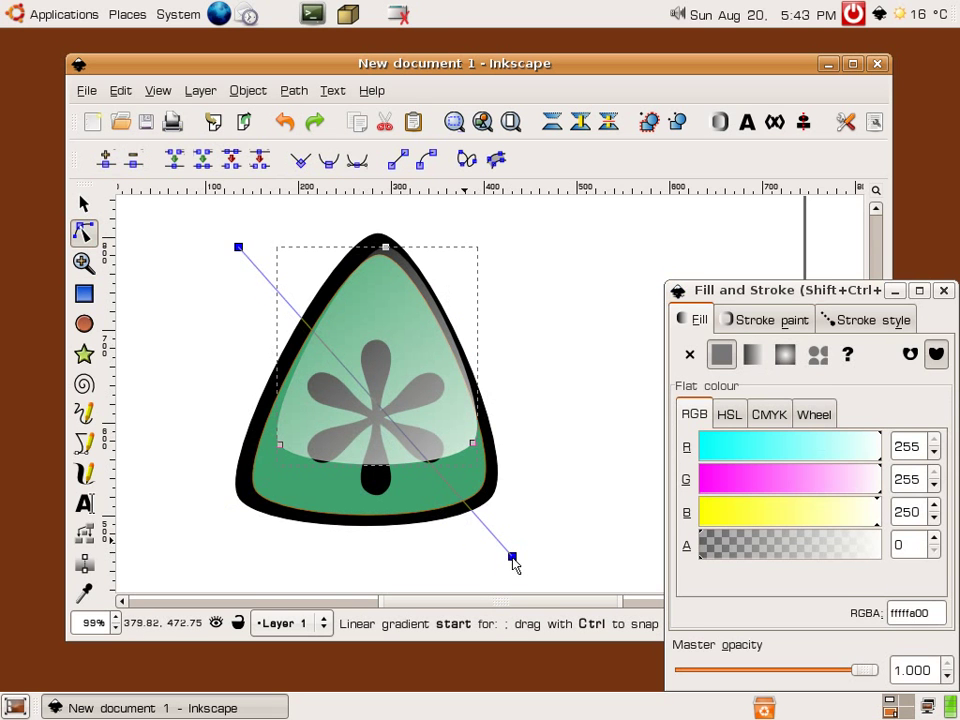
{"action": "left_click", "coordinate": [411, 321]}
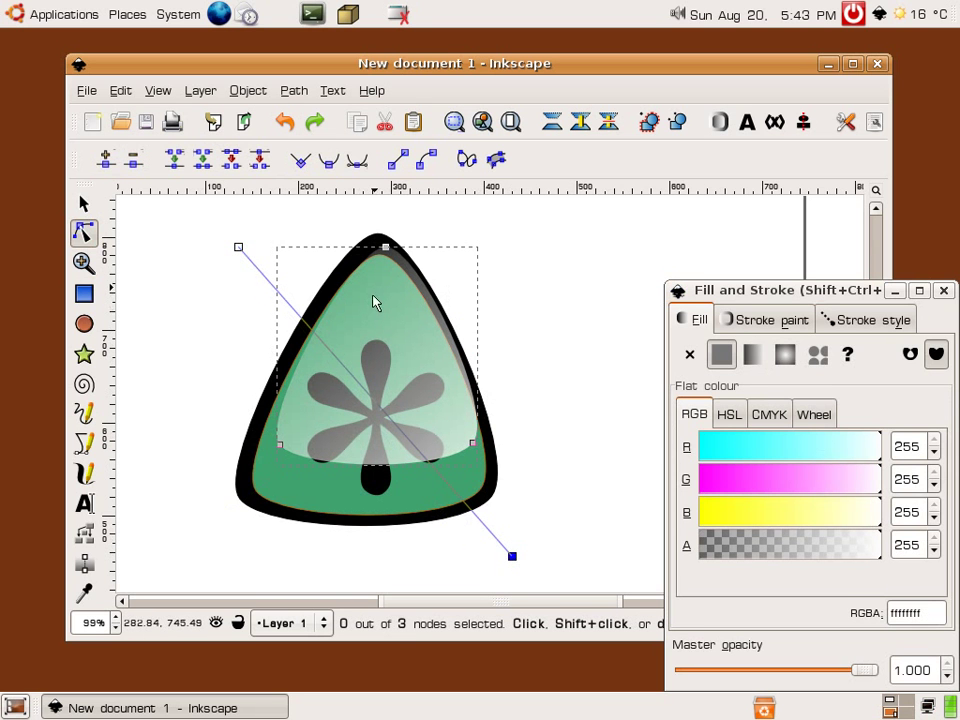
Nudge the shine a few pixels up and left, to X 173.75, Y 558.01 px.
{"action": "key", "text": "F1"}
{"action": "mouse_move", "coordinate": [372, 327]}
{"action": "left_mouse_down"}
{"action": "mouse_move", "coordinate": [364, 319]}
{"action": "mouse_move", "coordinate": [375, 341]}
{"action": "left_mouse_up"}
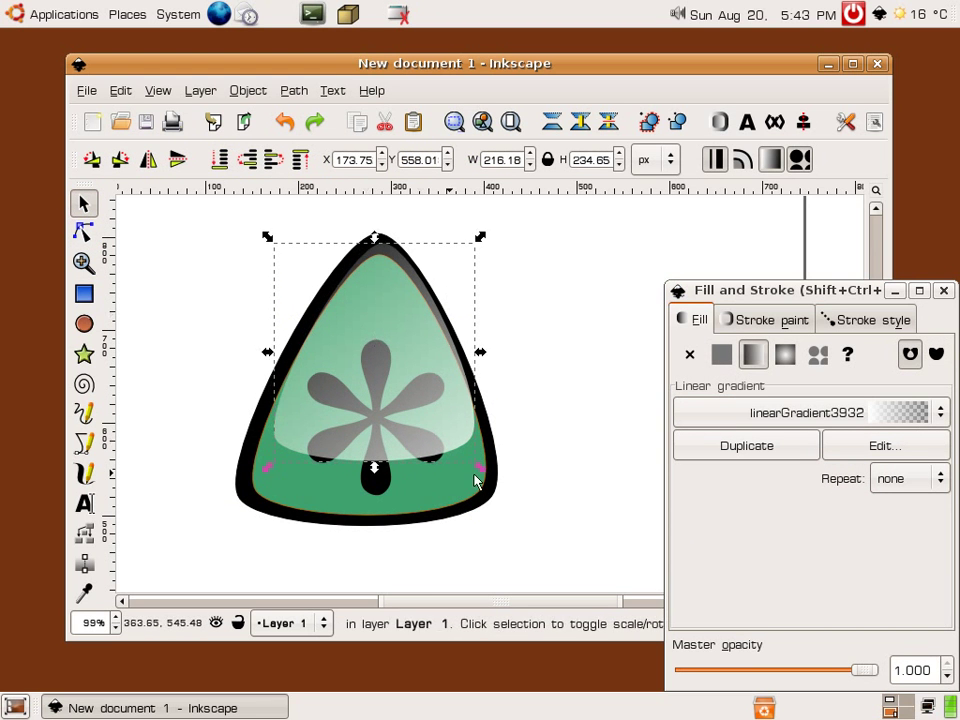